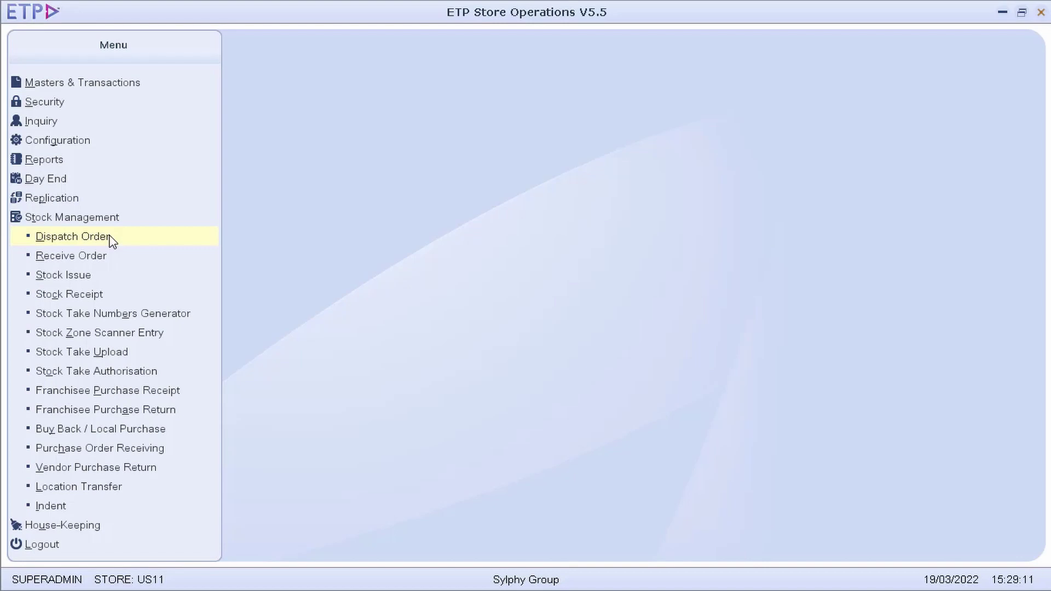
# Open a blank Dispatch Order form from Stock Management
pyautogui.click(88, 237)
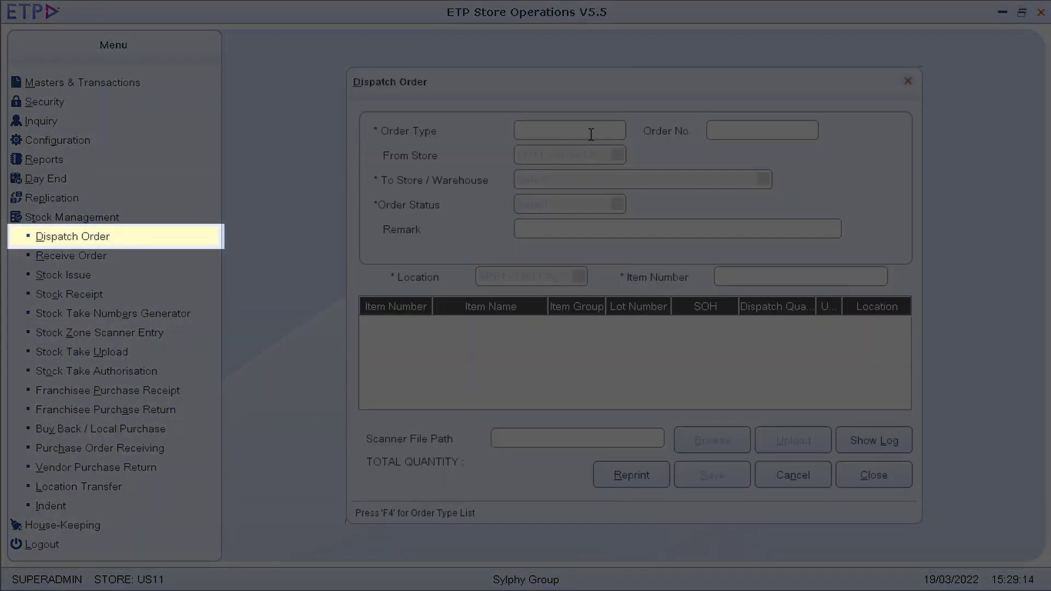
# Set order type TO1 Store-to-Warehouse, destination MCDC - Central DC, and status Preliminary
pyautogui.press('F4')
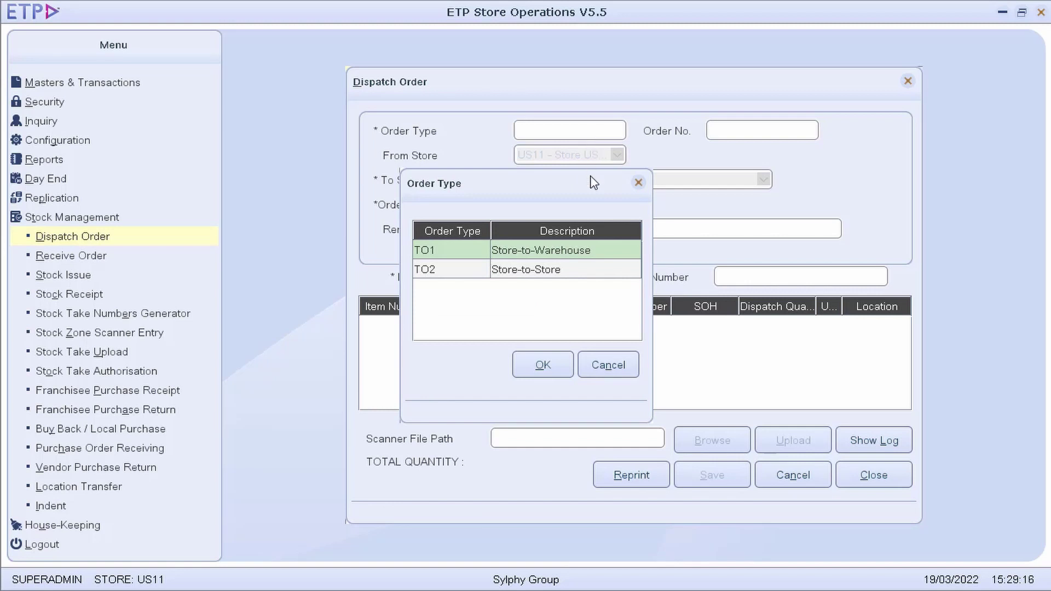
pyautogui.doubleClick(598, 253)
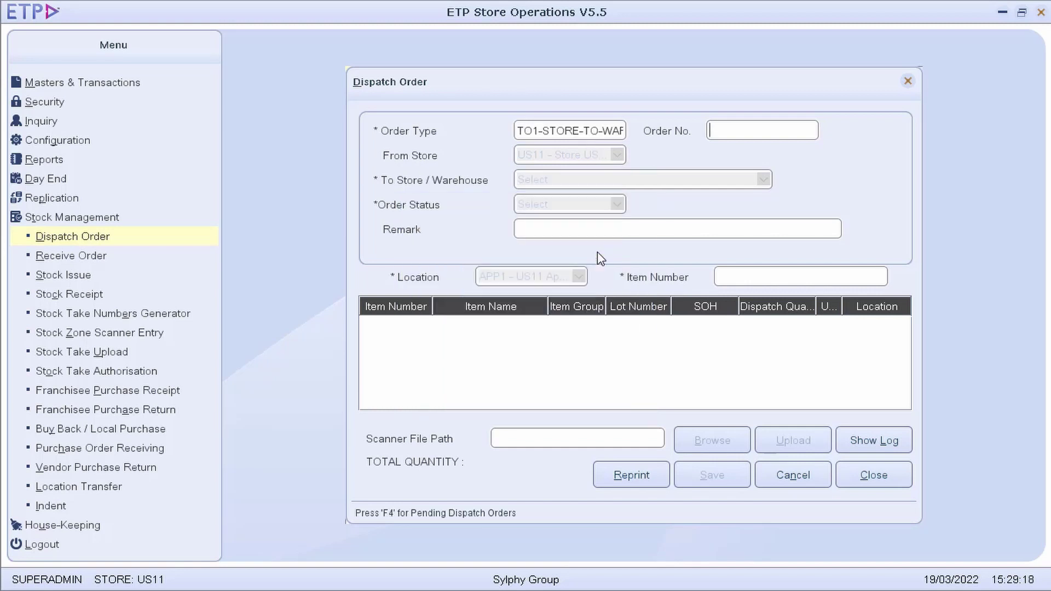
pyautogui.press('Return')
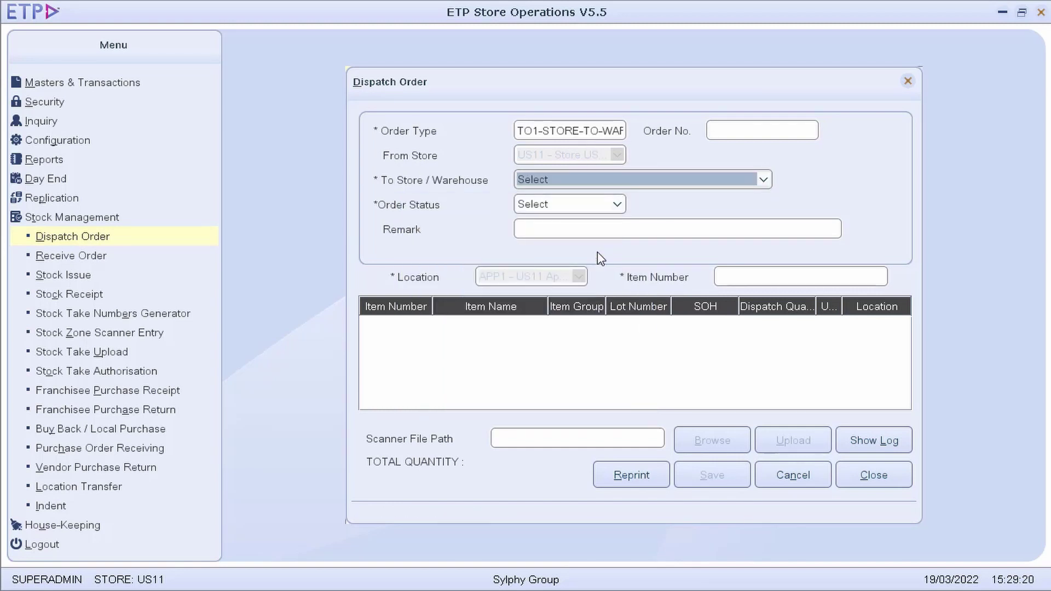
pyautogui.click(644, 176)
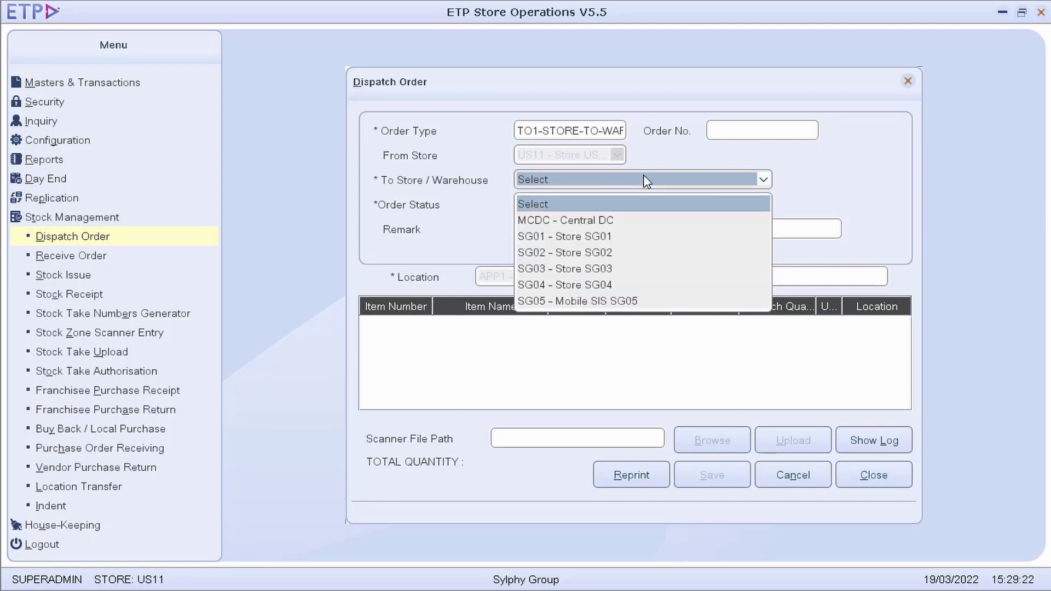
pyautogui.click(612, 222)
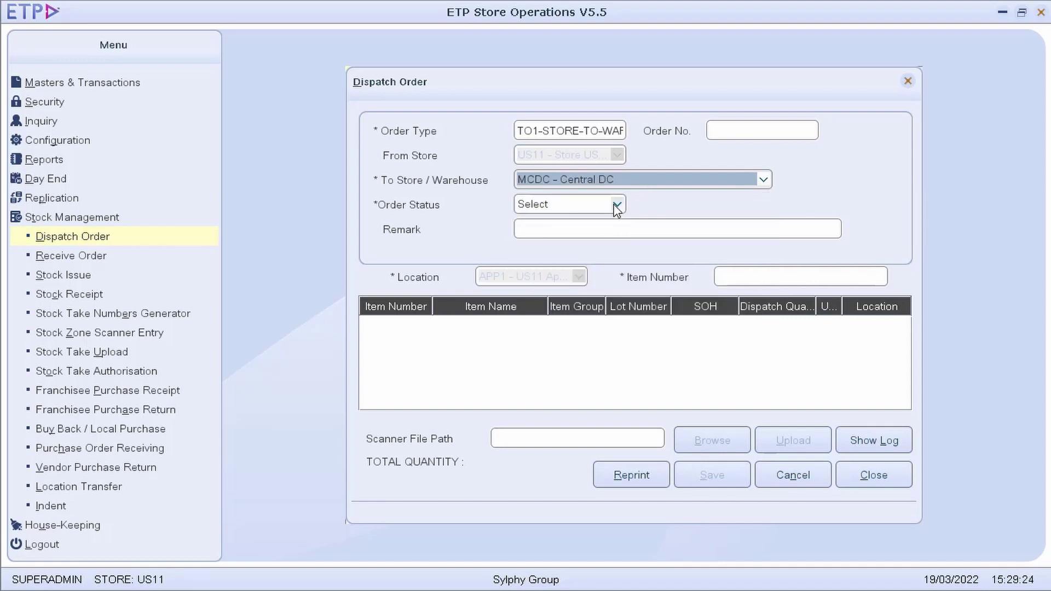
pyautogui.click(616, 205)
pyautogui.click(567, 246)
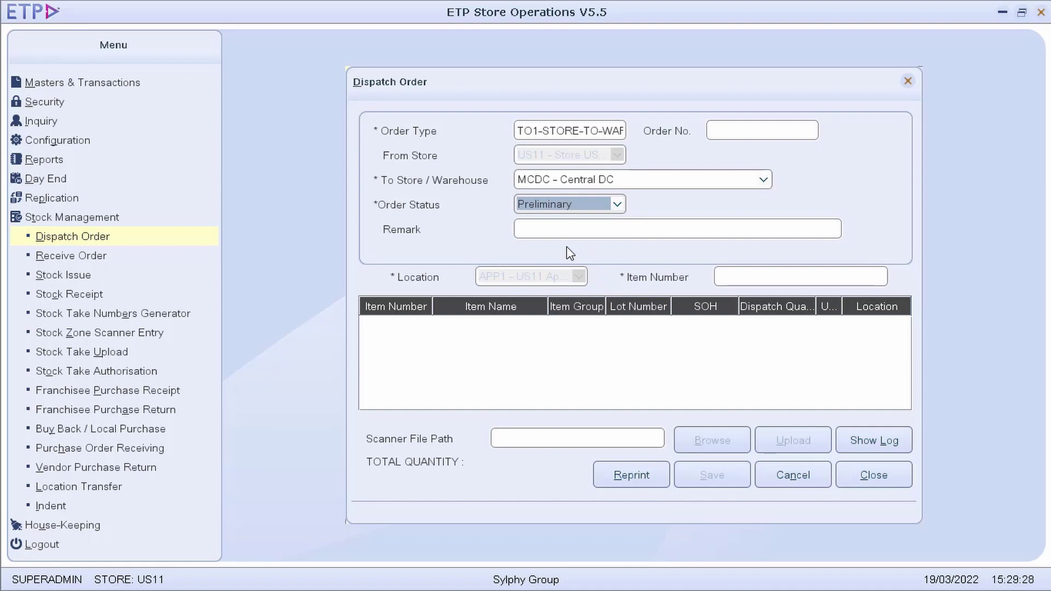
pyautogui.press('Tab')
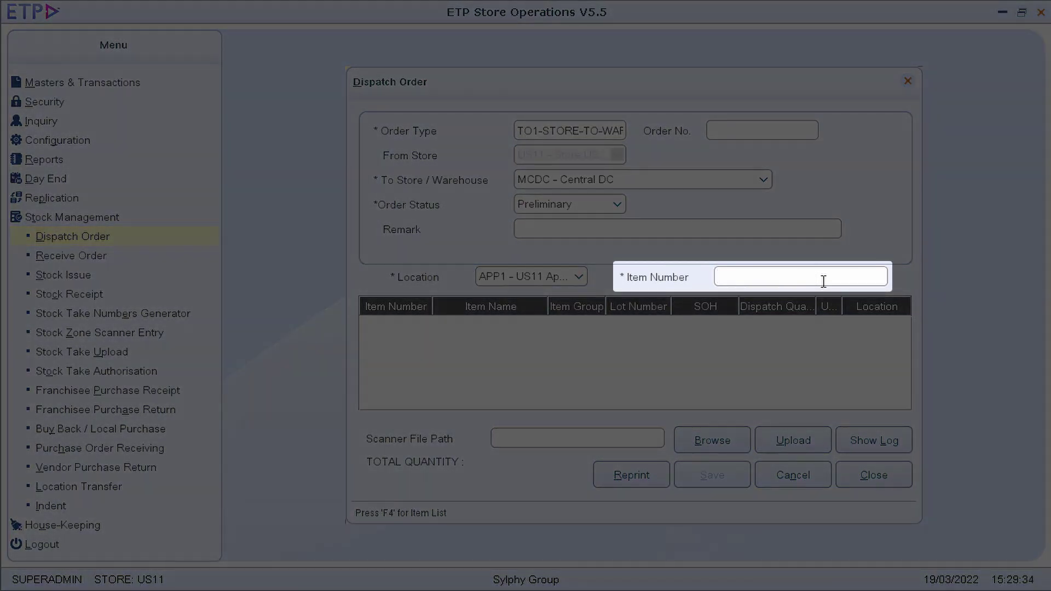
pyautogui.write('9021030003')
pyautogui.press('Return')
pyautogui.click(803, 328)
pyautogui.write('10')
pyautogui.press('Return')
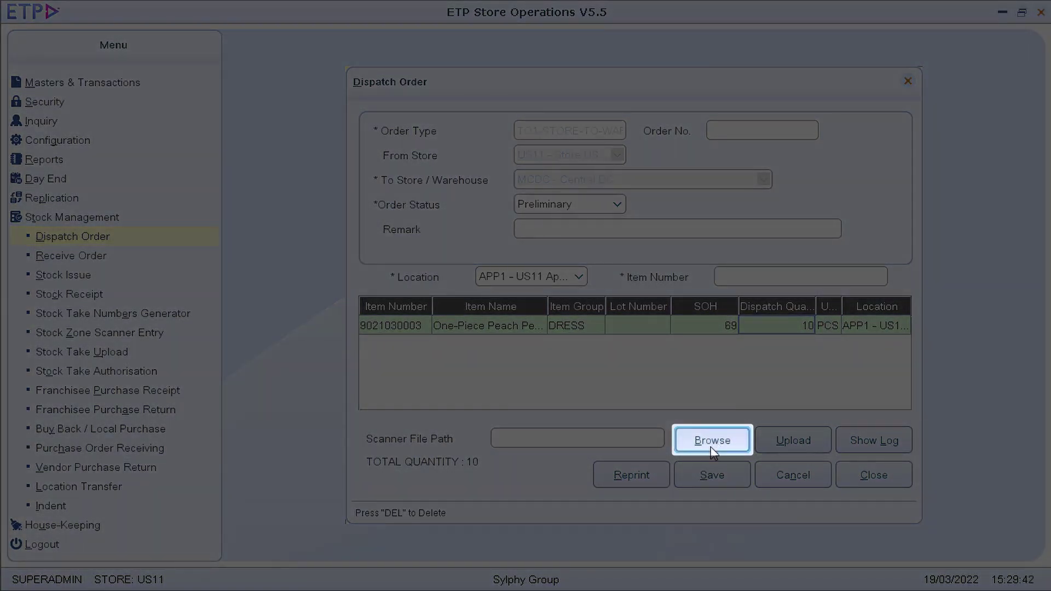
# Upload items from Upload/Disptach Order.txt and save the dispatch order as US1152
pyautogui.click(712, 448)
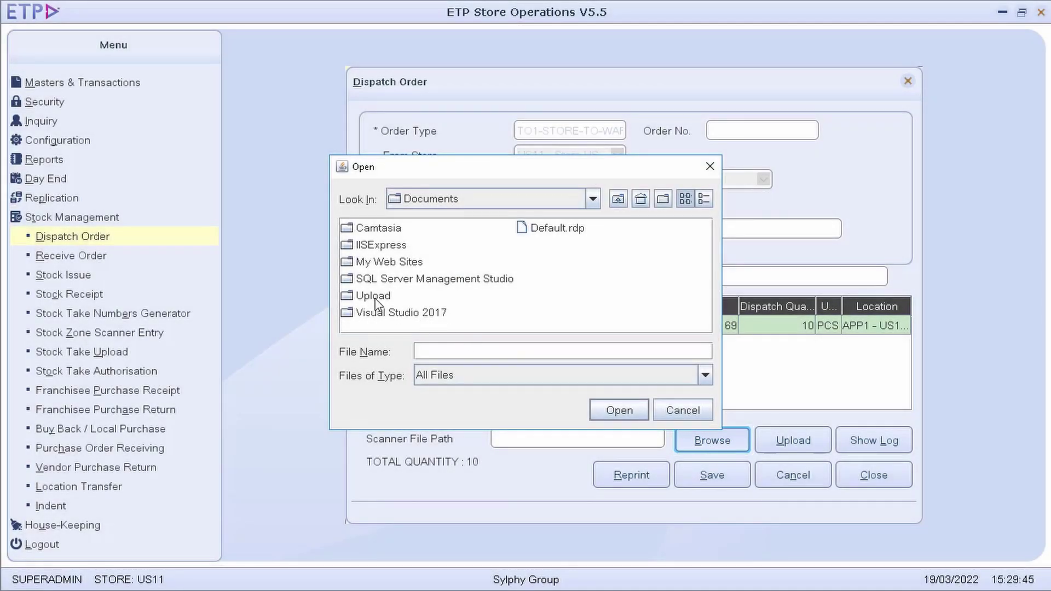
pyautogui.doubleClick(376, 304)
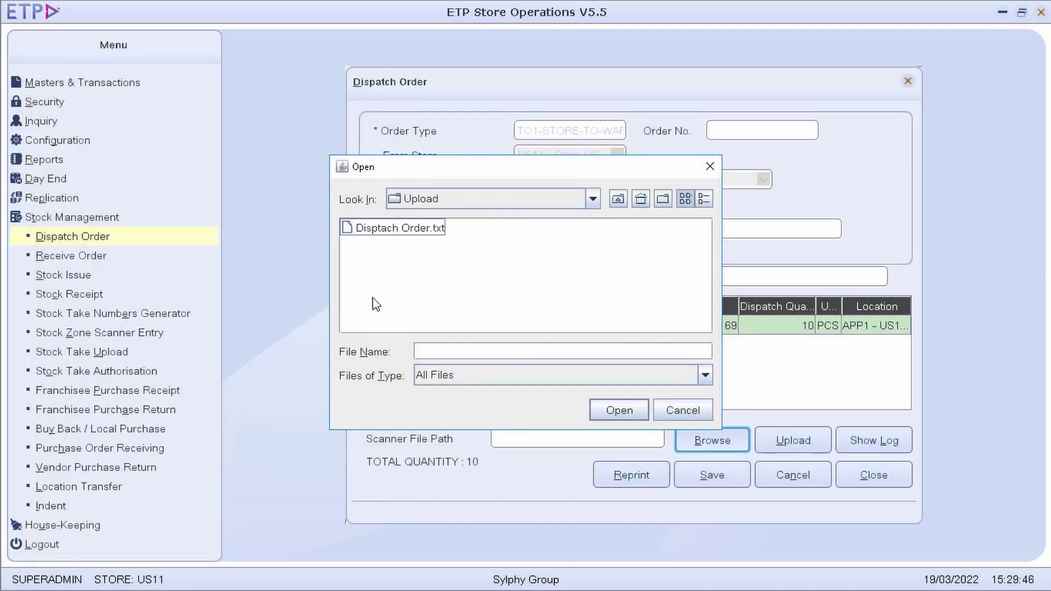
pyautogui.doubleClick(408, 229)
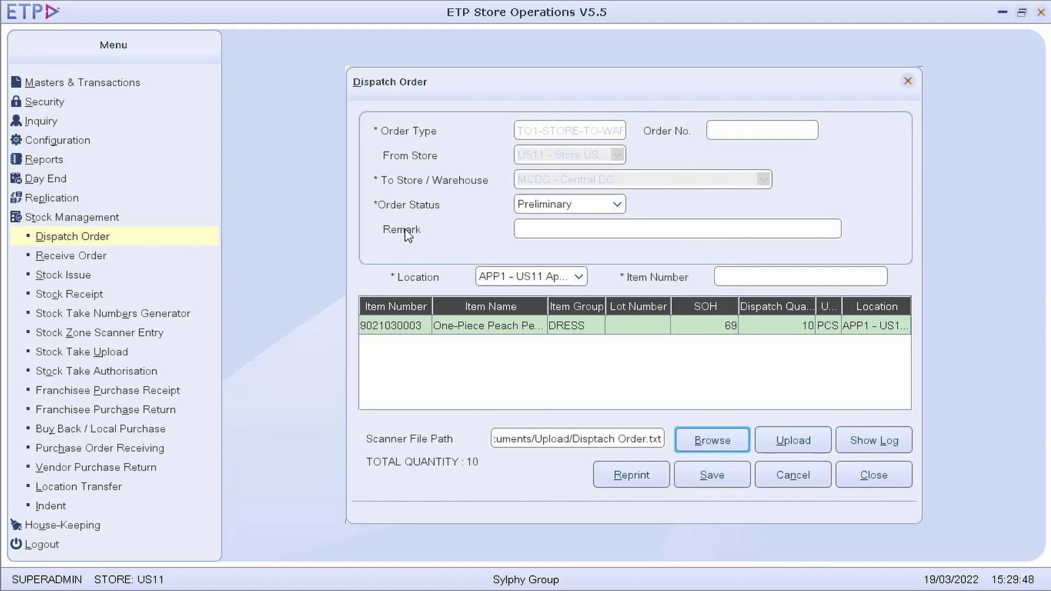
pyautogui.click(801, 440)
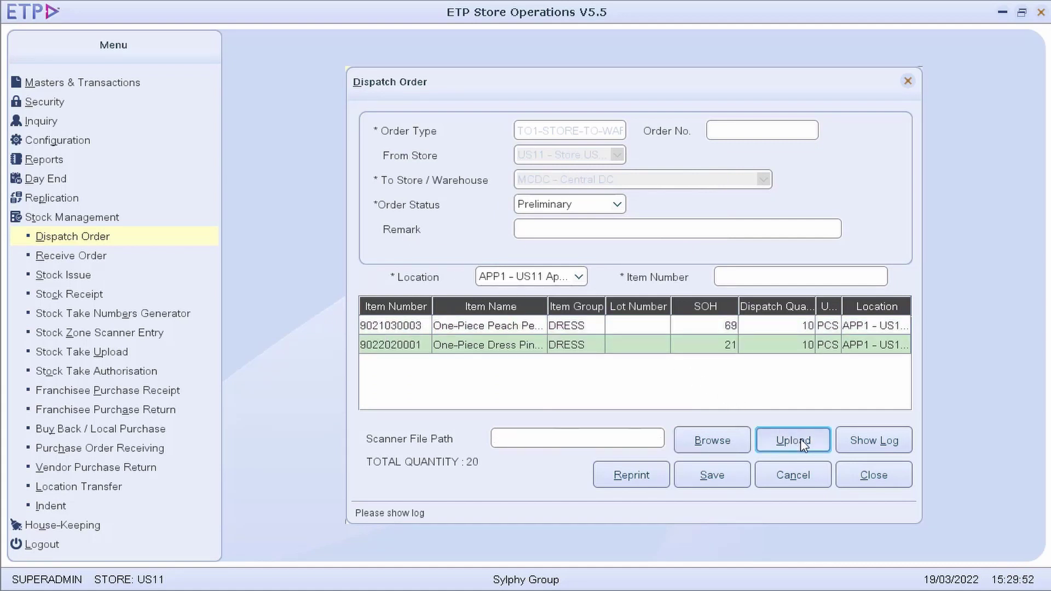
pyautogui.click(715, 476)
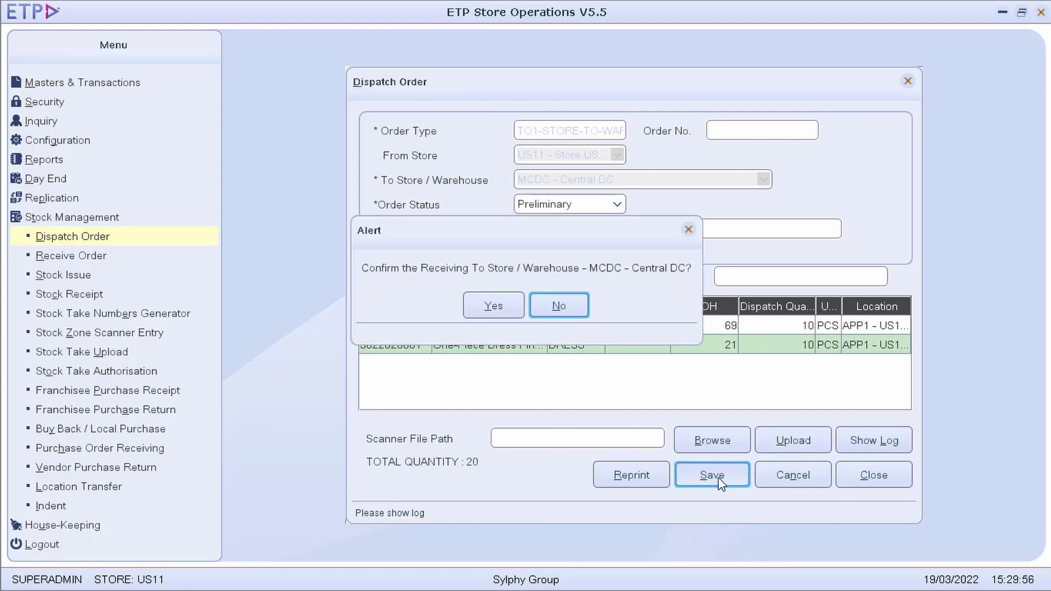
pyautogui.click(494, 307)
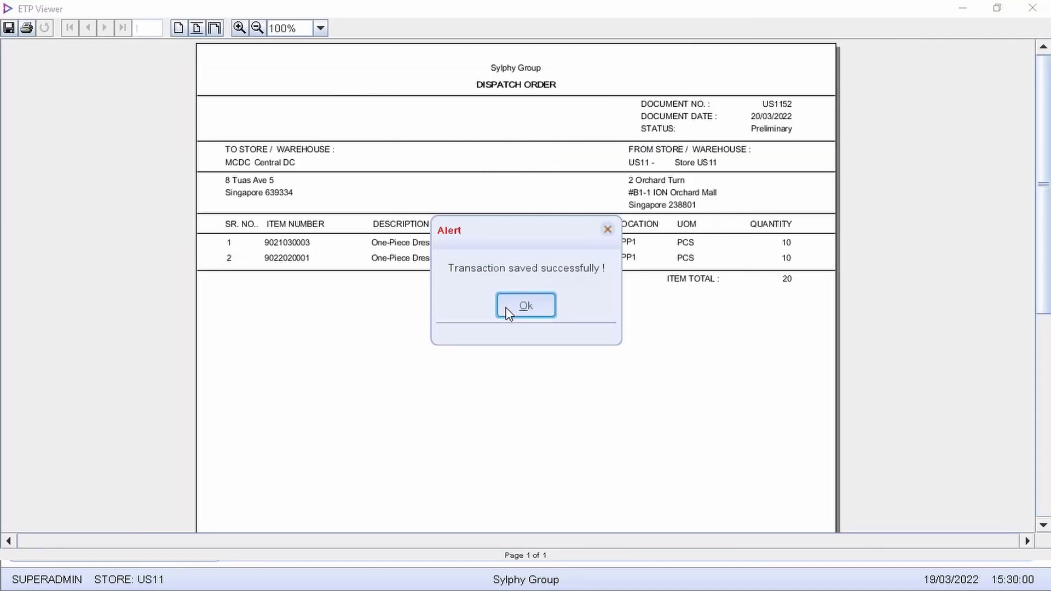
pyautogui.click(541, 307)
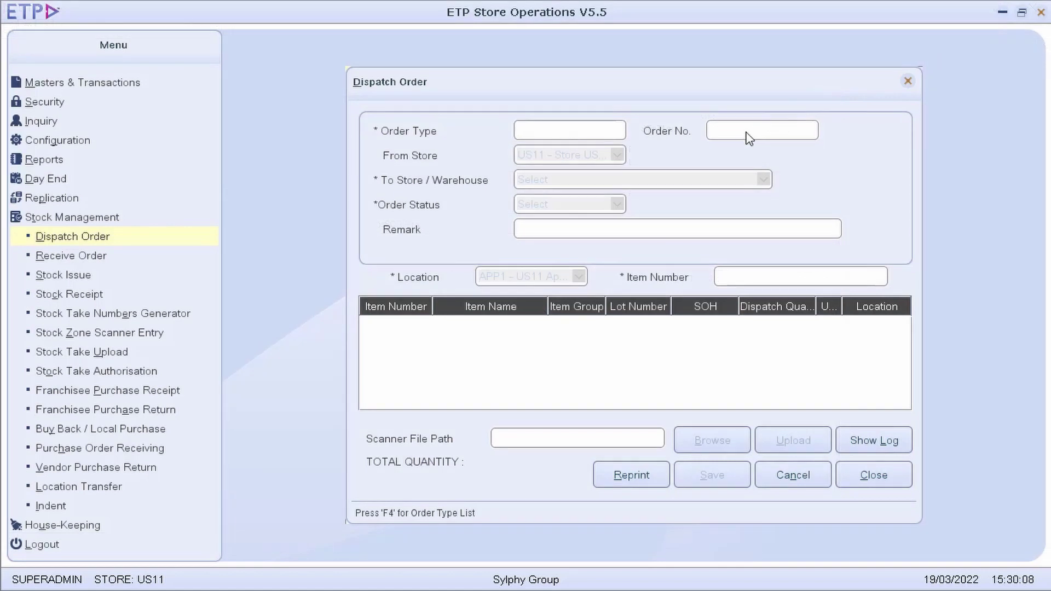
# Reload dispatch order US1152, move its status to Validated then Approved, and save
pyautogui.click(748, 135)
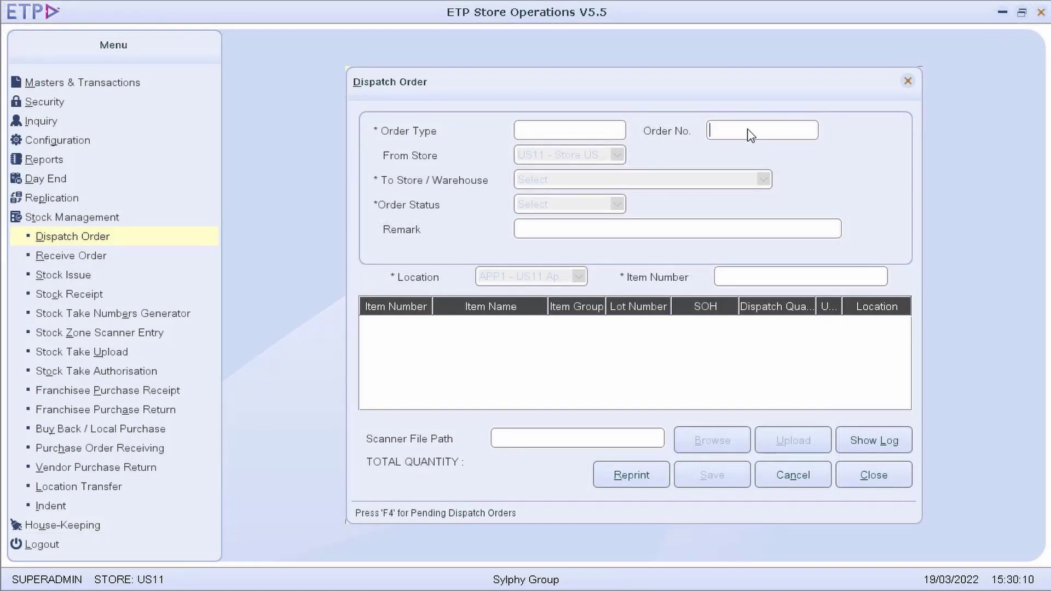
pyautogui.press('F4')
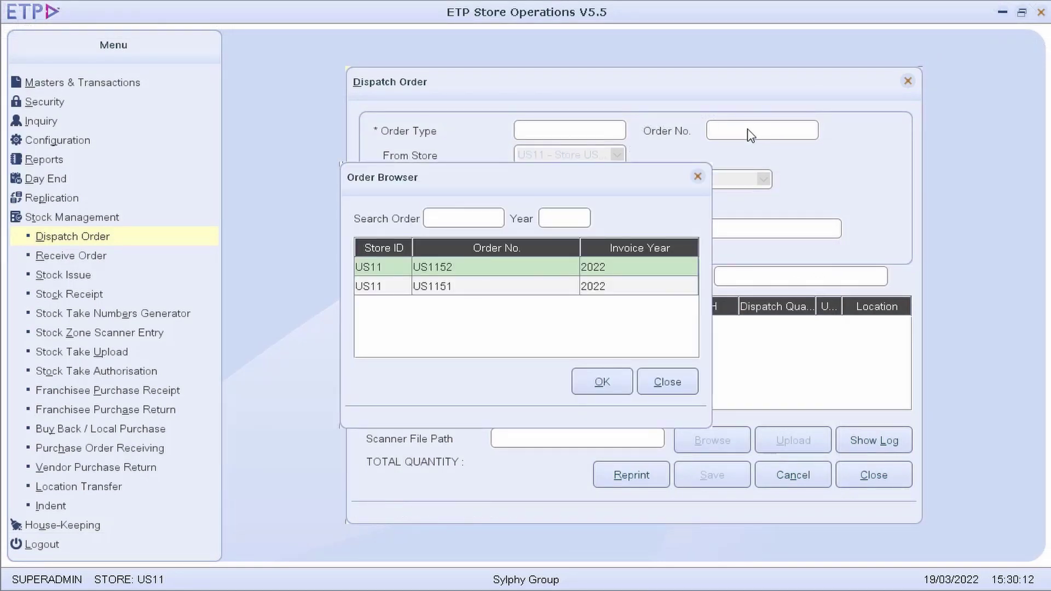
pyautogui.doubleClick(470, 271)
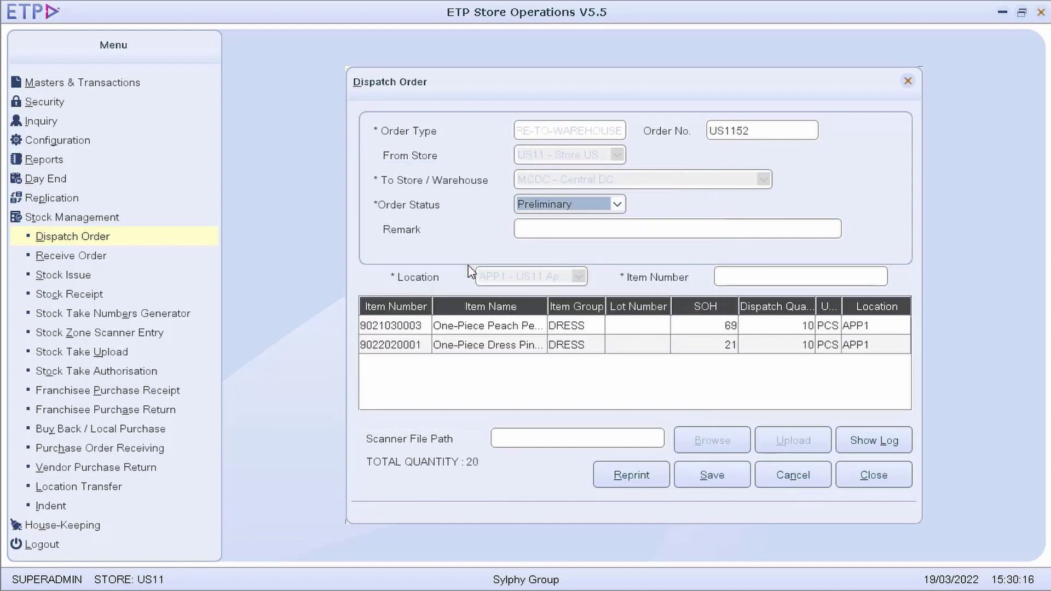
pyautogui.click(618, 206)
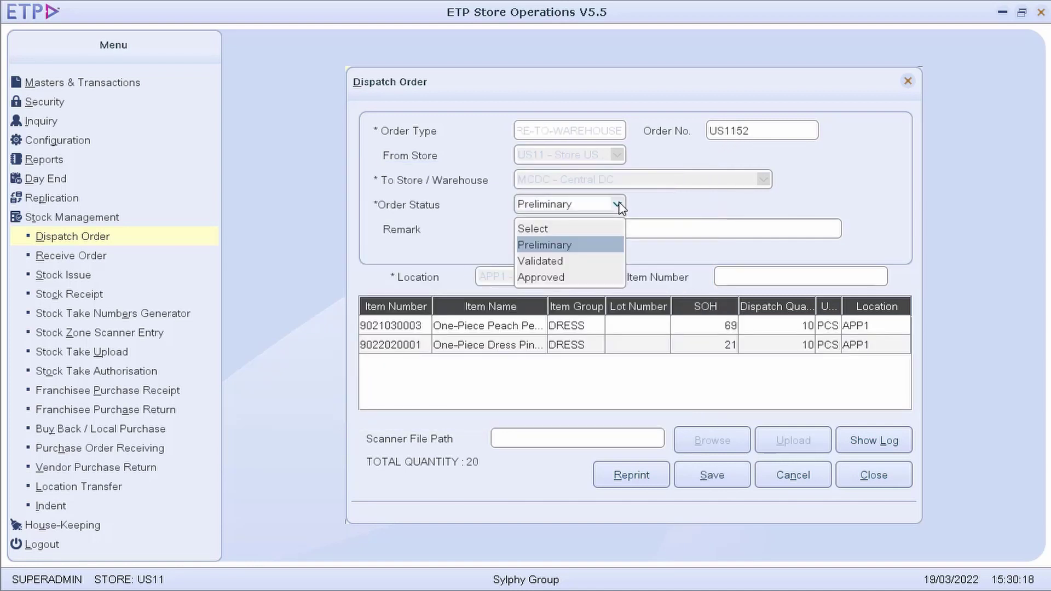
pyautogui.click(582, 261)
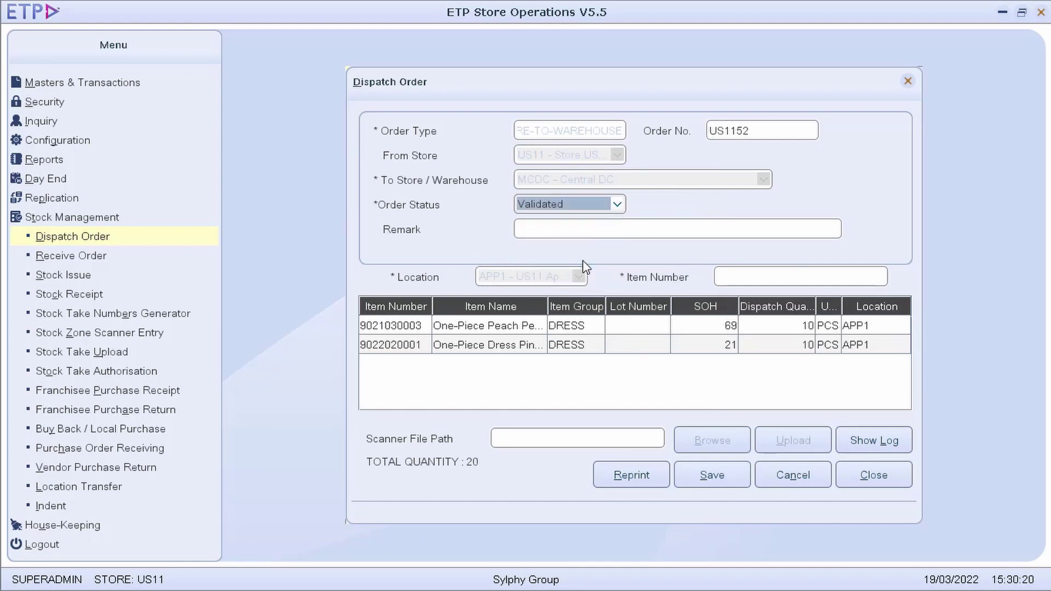
pyautogui.click(622, 206)
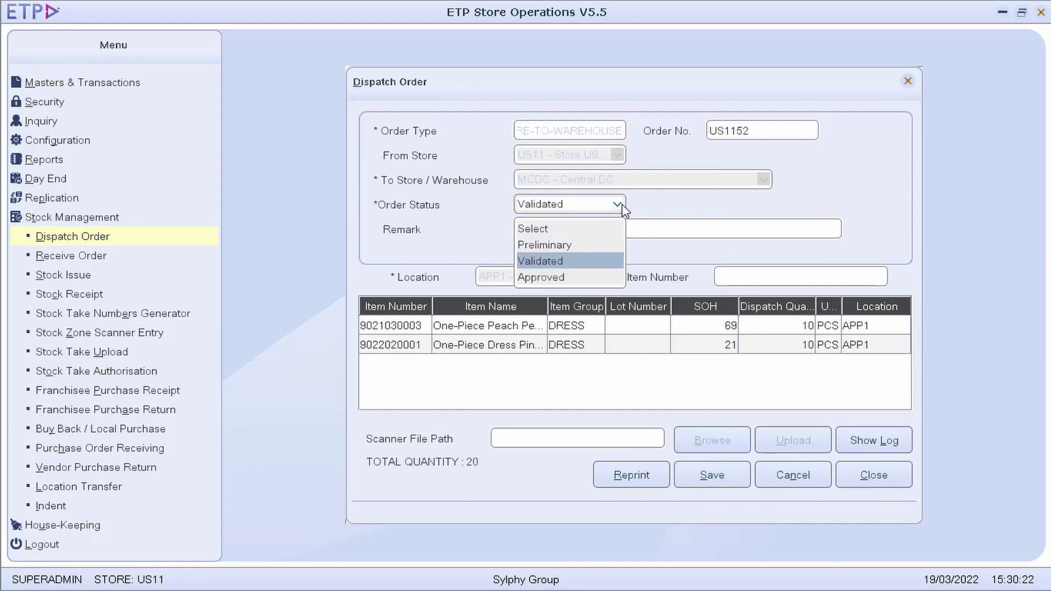
pyautogui.click(559, 279)
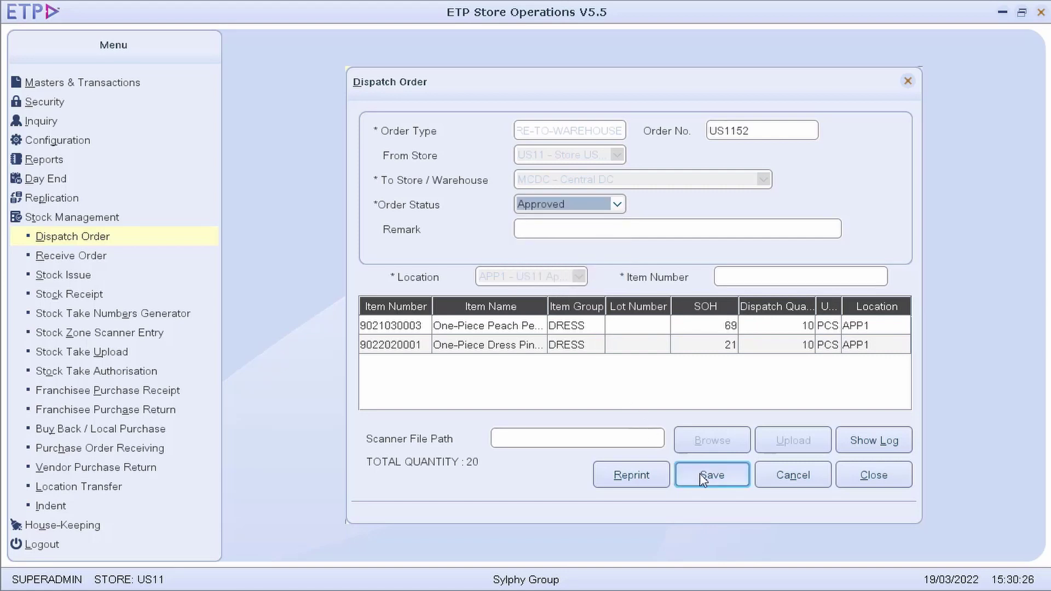
pyautogui.click(721, 486)
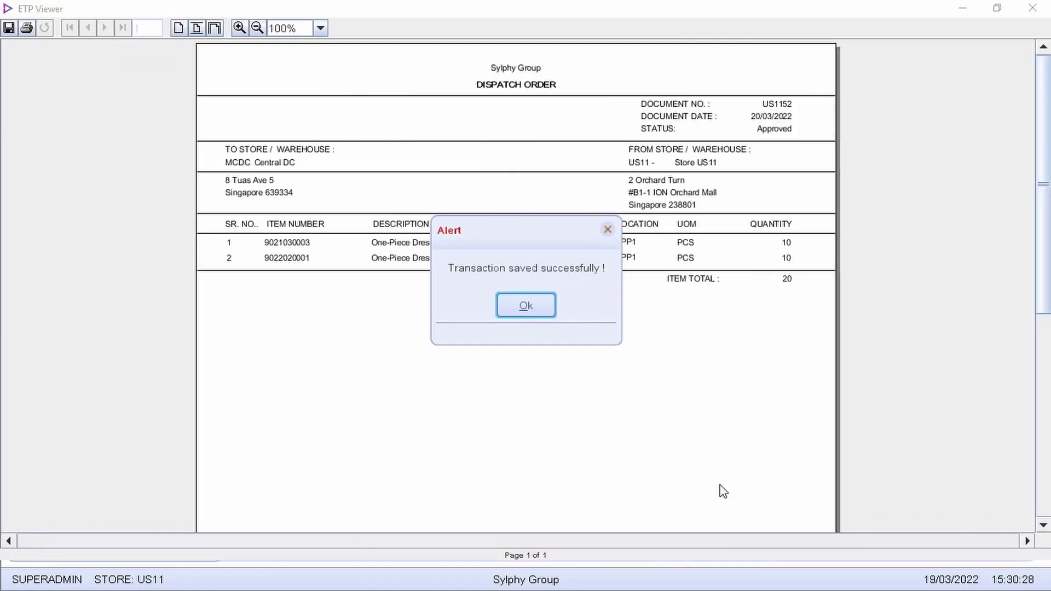
pyautogui.click(543, 312)
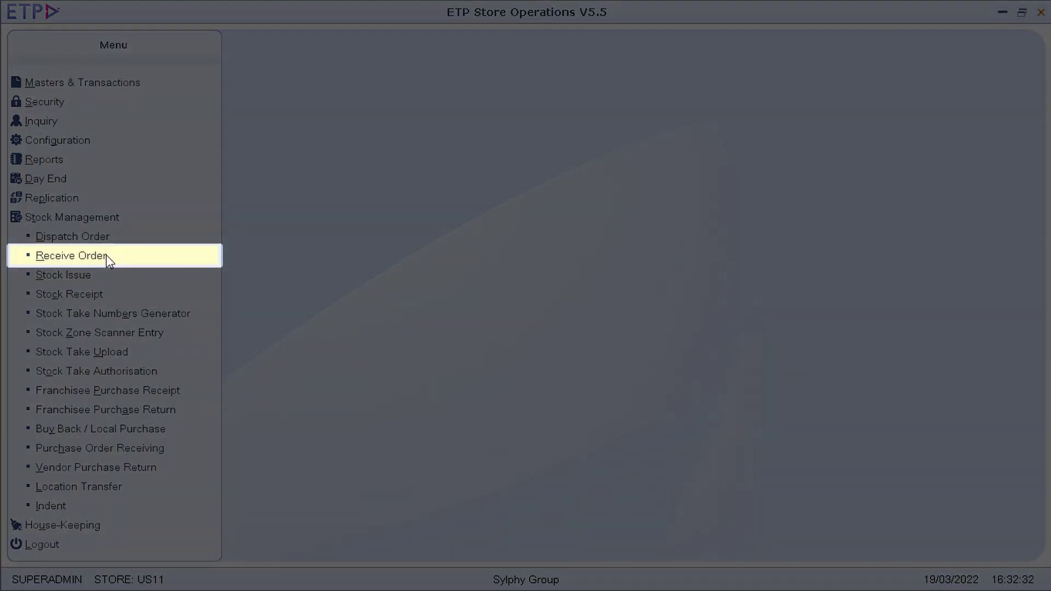
# Load dispatch DLO67 from MCDC into the Receive Order form
pyautogui.click(107, 256)
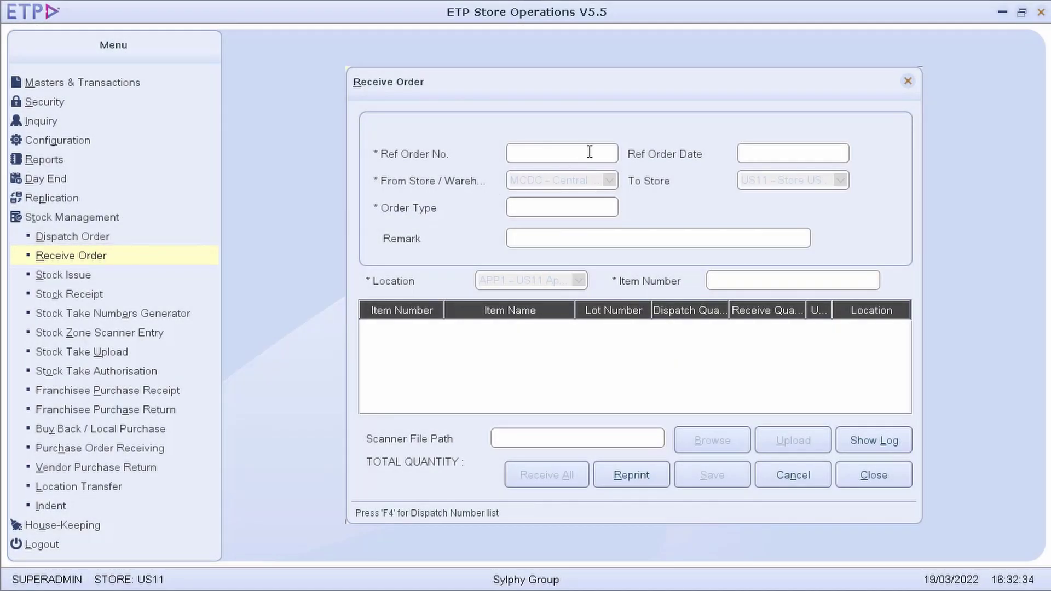
pyautogui.press('F4')
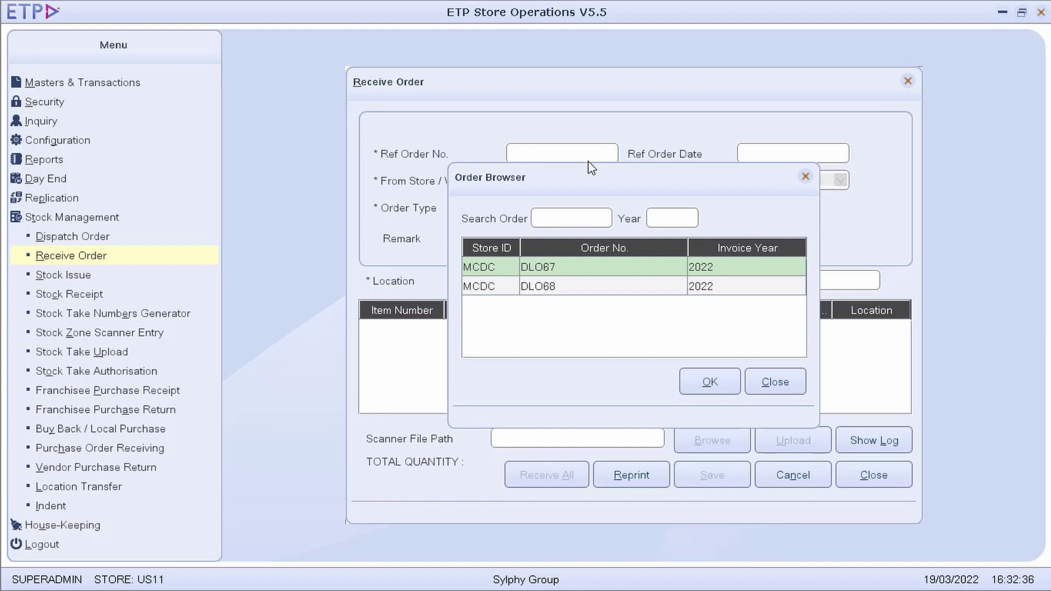
pyautogui.doubleClick(573, 267)
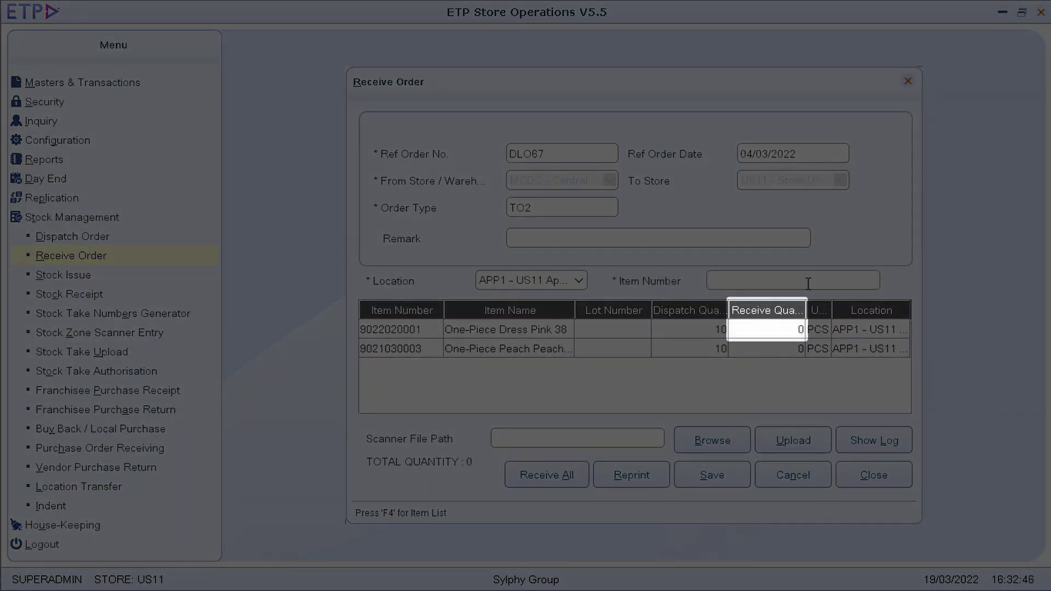
pyautogui.write('9022020001')
pyautogui.press('Return')
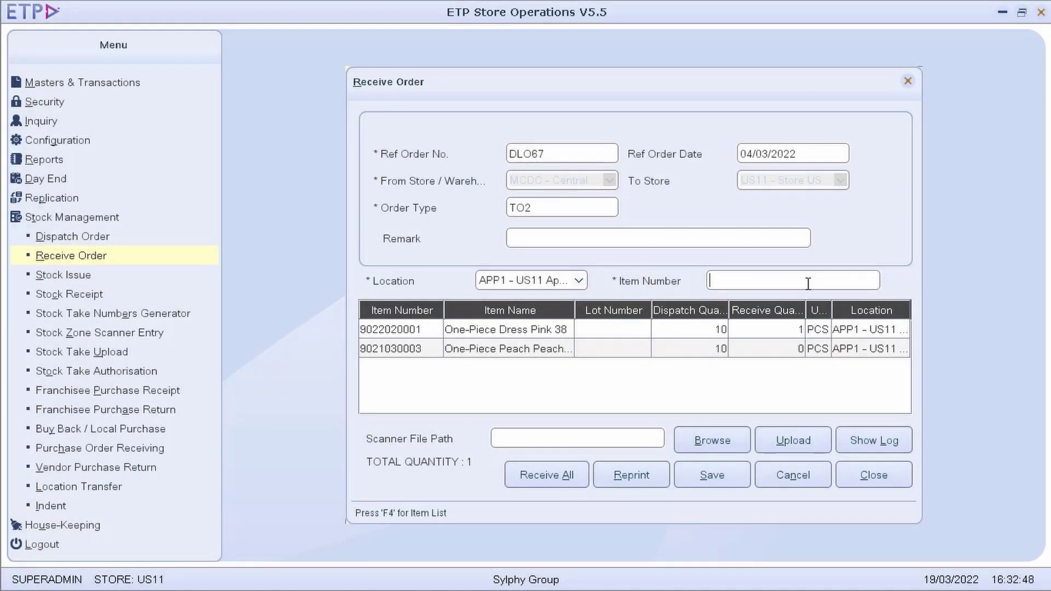
pyautogui.click(780, 330)
pyautogui.click(781, 330)
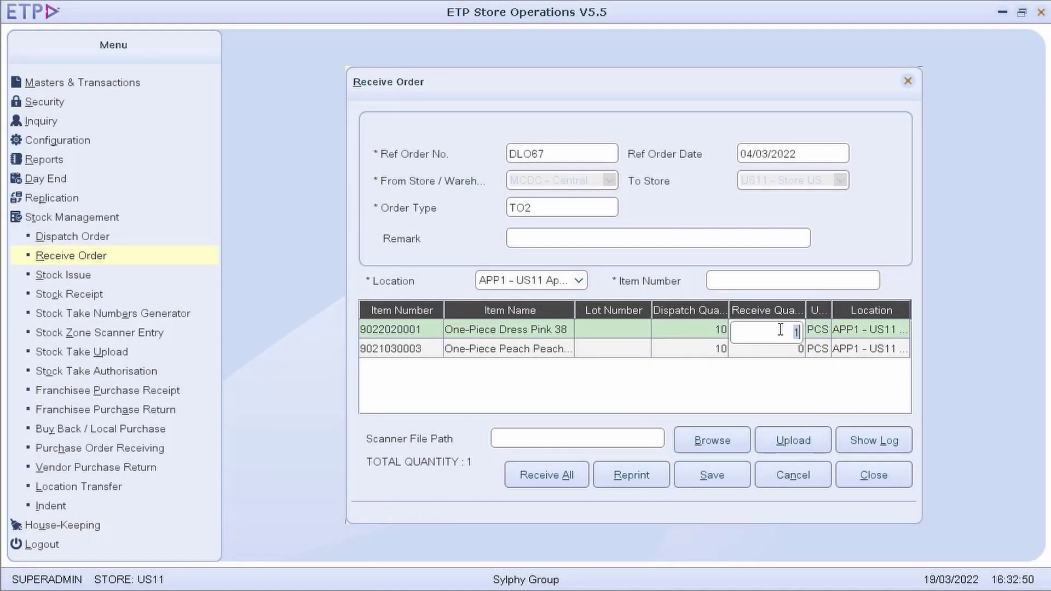
pyautogui.write('10')
pyautogui.press('Return')
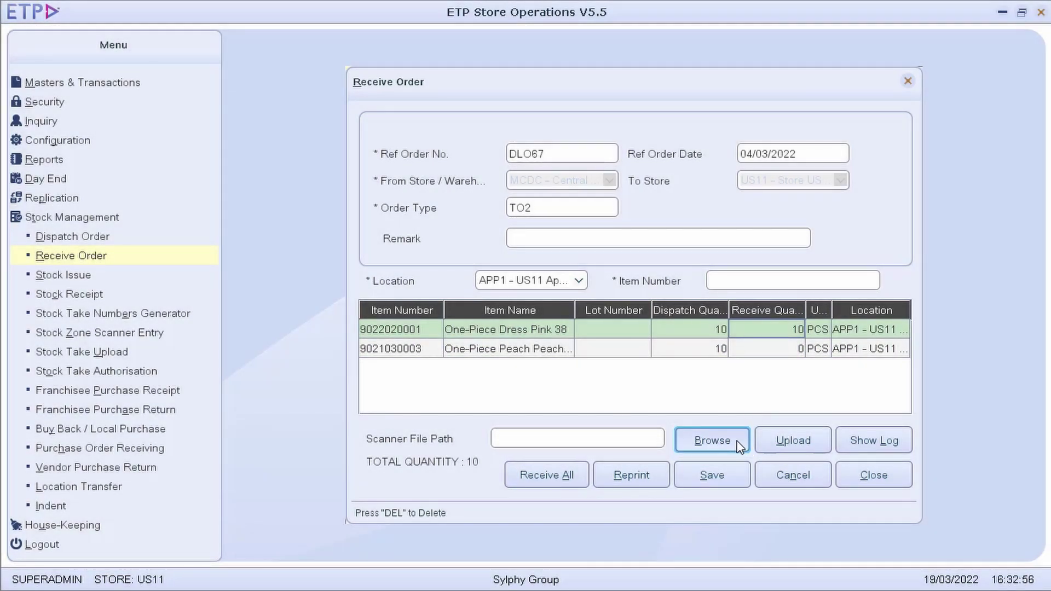
# Receive all dispatched quantities and save the DLO67 receipt
pyautogui.click(578, 481)
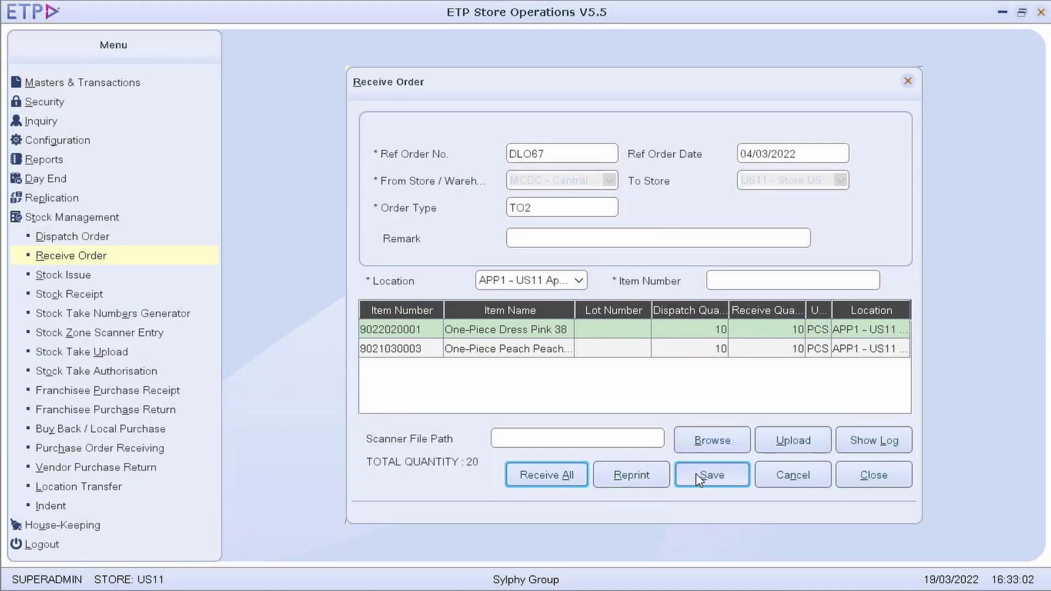
pyautogui.click(742, 479)
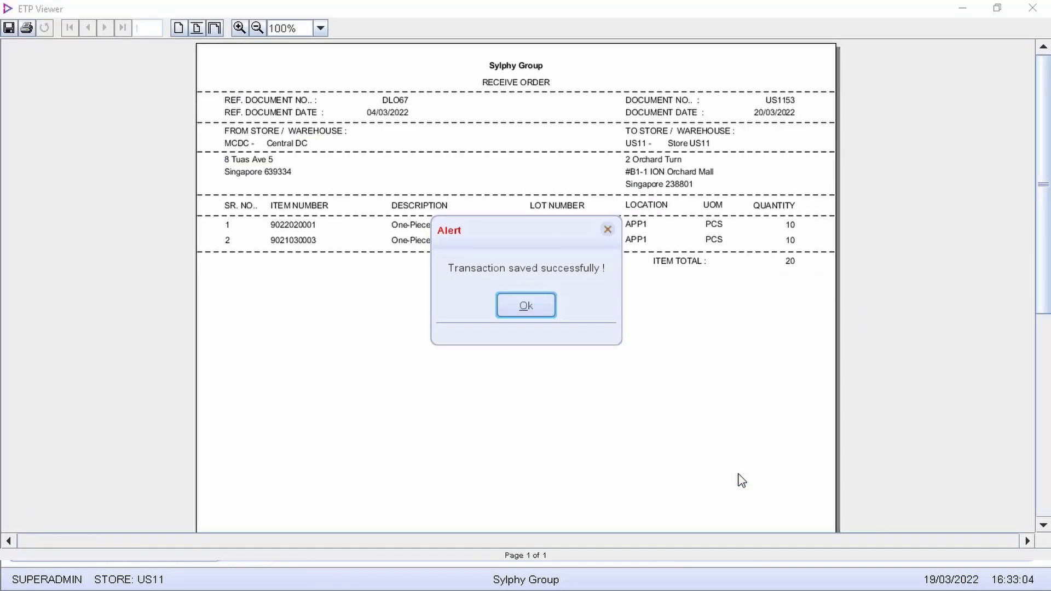
pyautogui.click(526, 305)
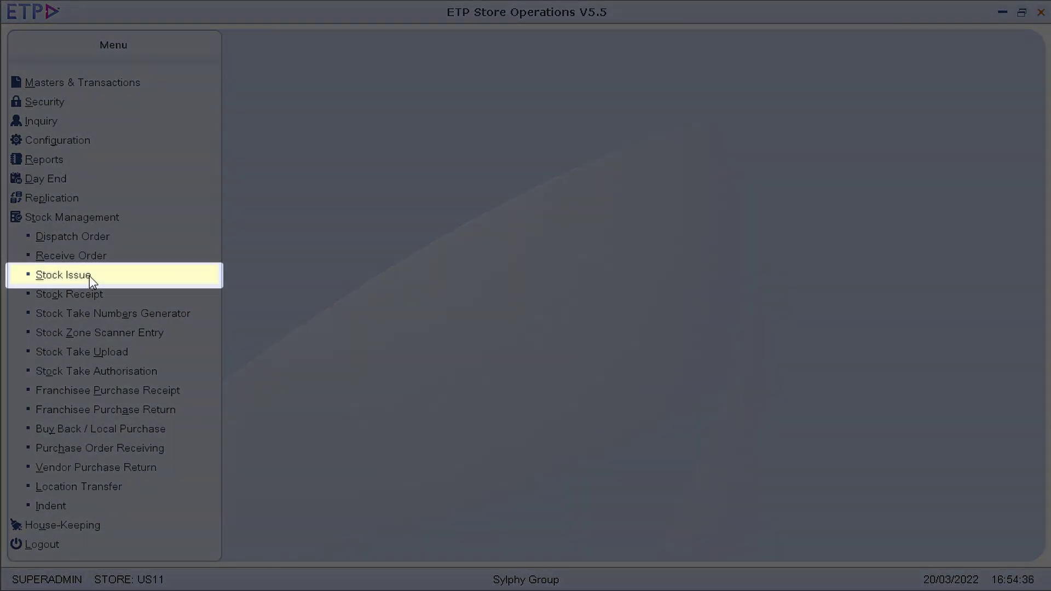
# Start a stock issue with order type SO1 and employee E0001
pyautogui.click(90, 274)
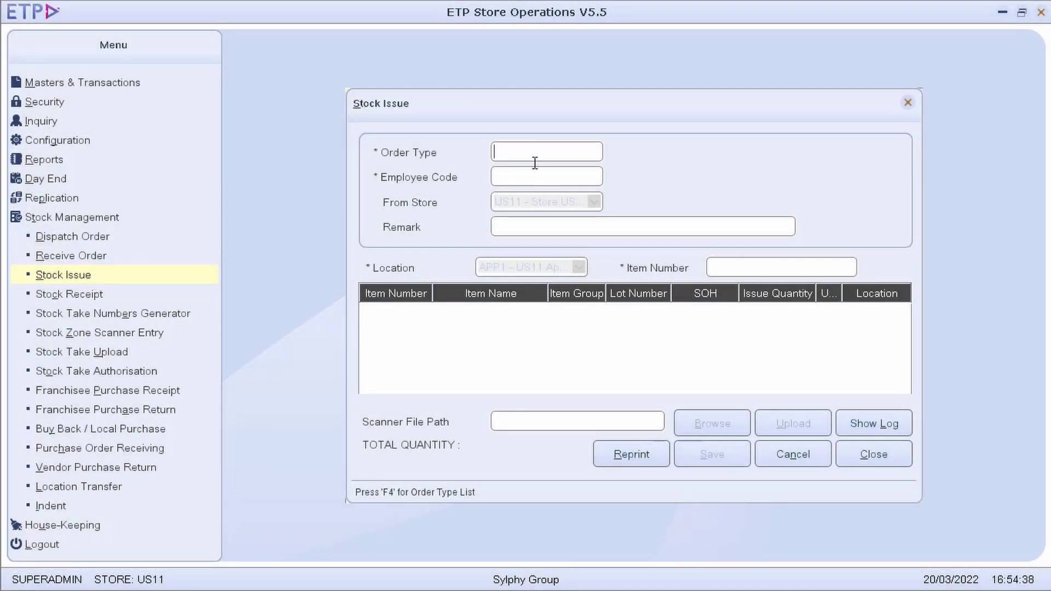
pyautogui.press('F4')
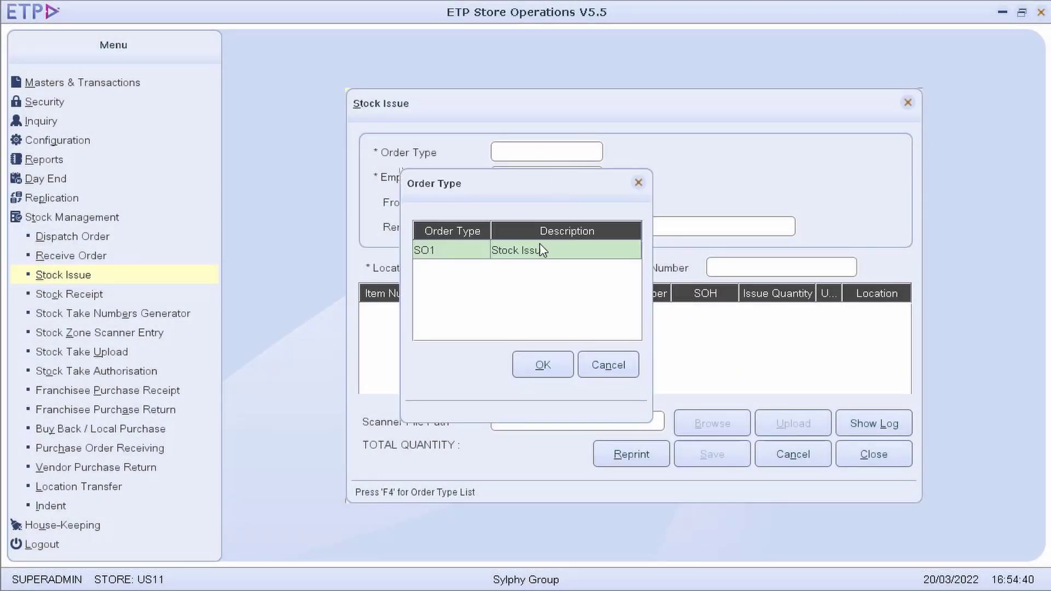
pyautogui.doubleClick(539, 254)
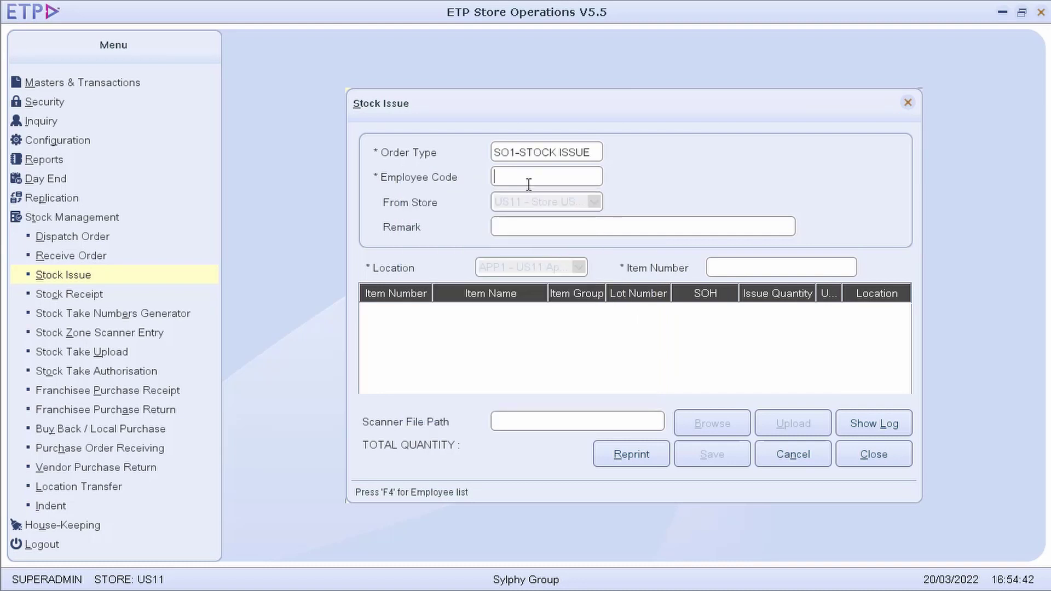
pyautogui.press('F4')
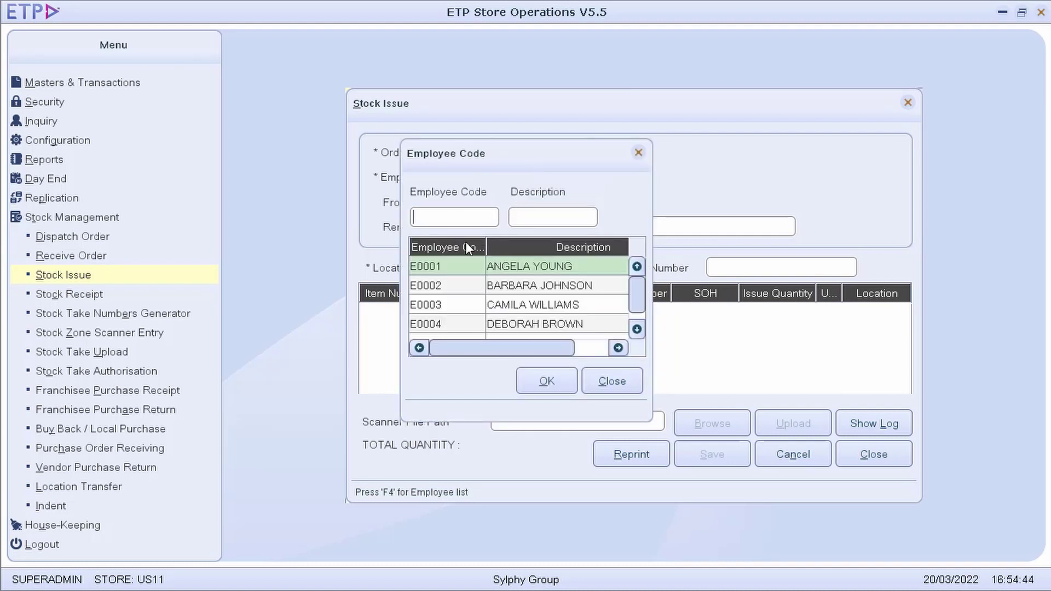
pyautogui.doubleClick(455, 265)
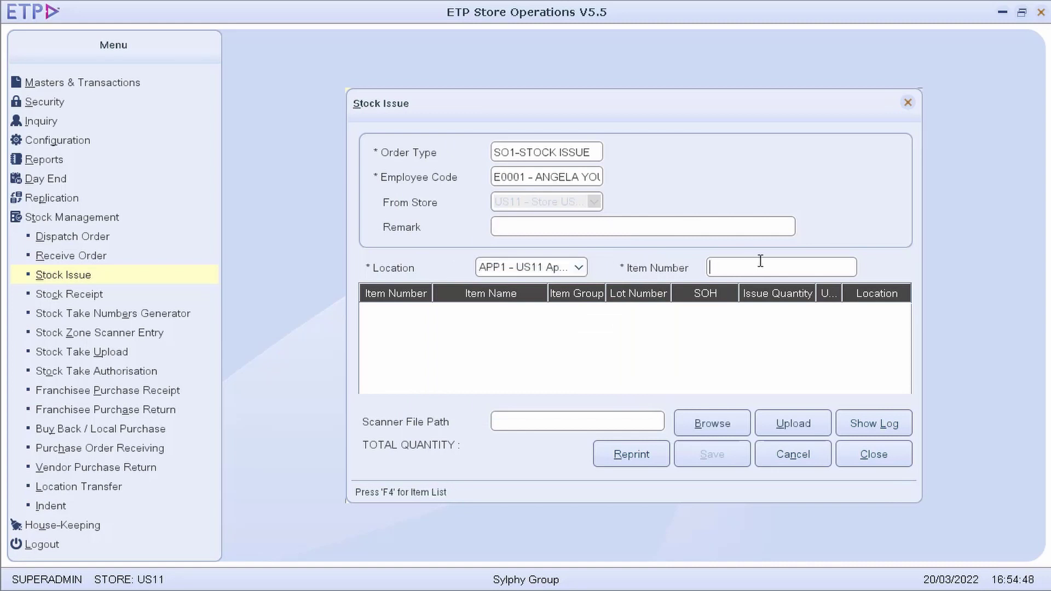
pyautogui.write('9021030003')
pyautogui.press('Return')
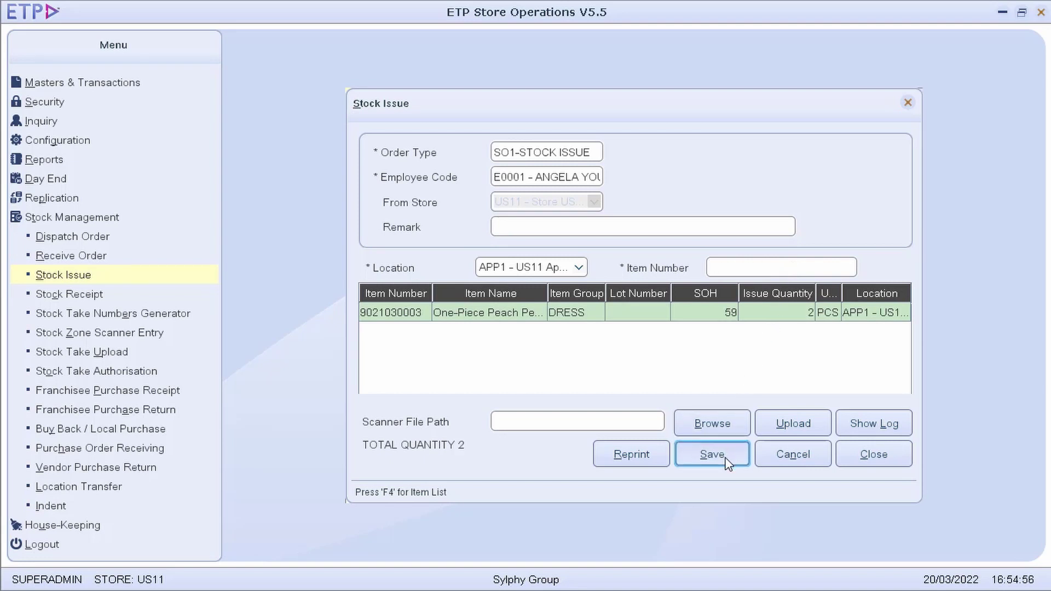
pyautogui.click(711, 454)
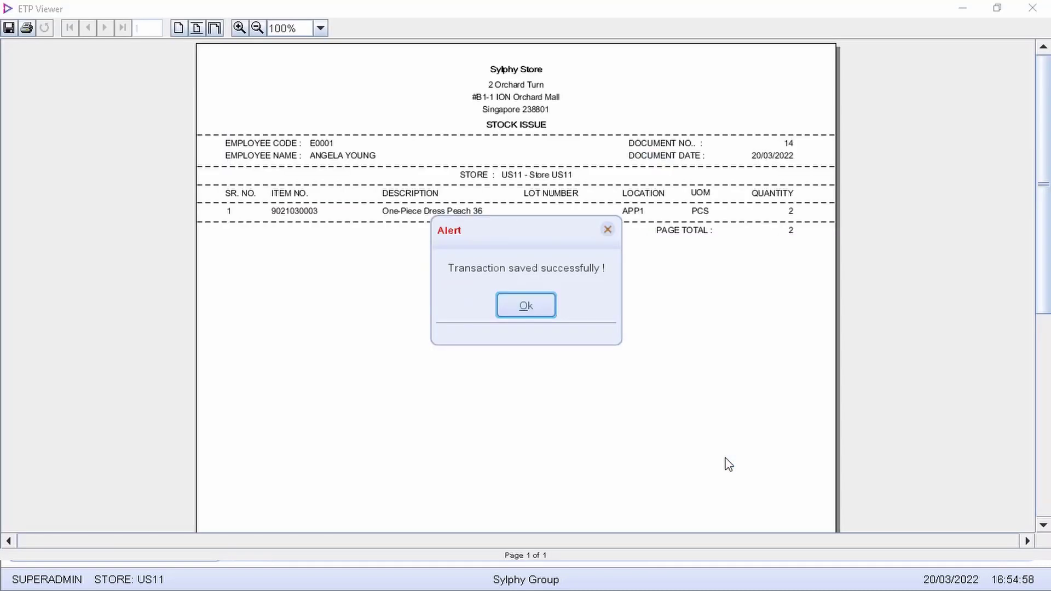
pyautogui.click(539, 305)
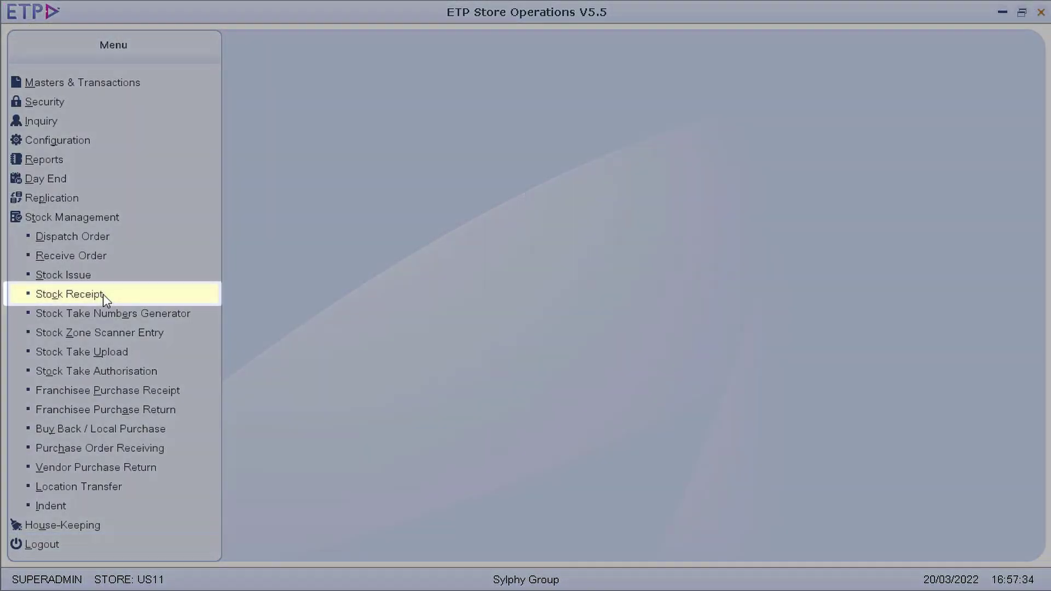
pyautogui.click(103, 294)
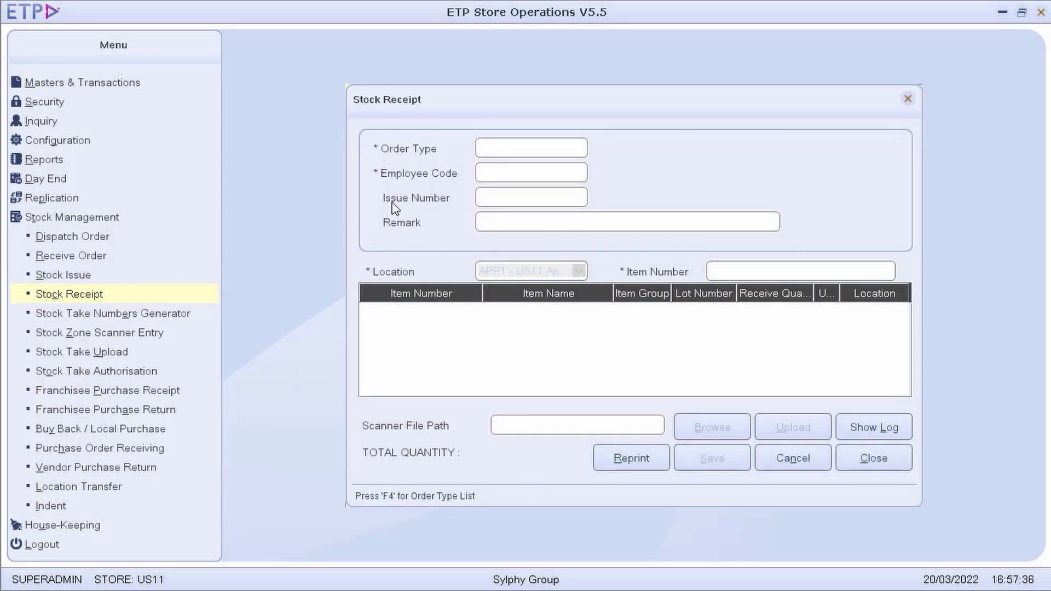
# Fill the stock receipt header: order type SI1, employee E0001, issue number 22032001
pyautogui.press('F4')
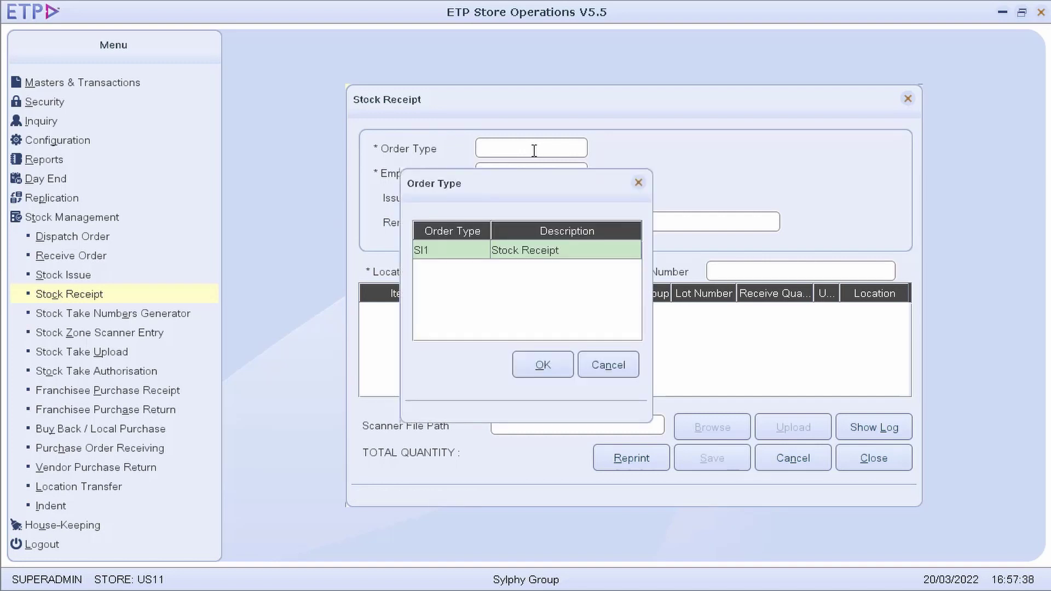
pyautogui.doubleClick(523, 252)
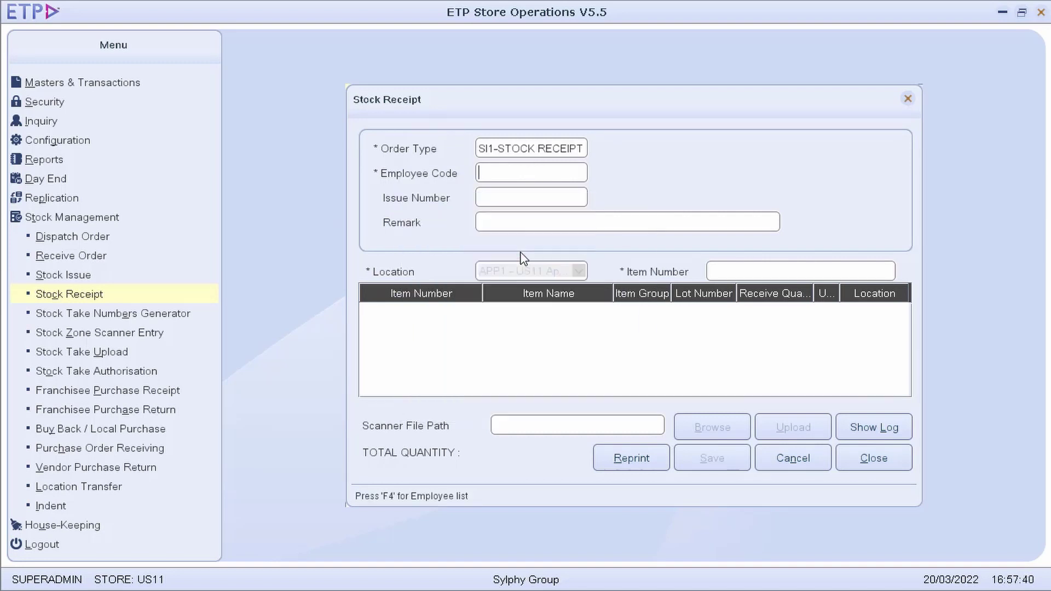
pyautogui.press('F4')
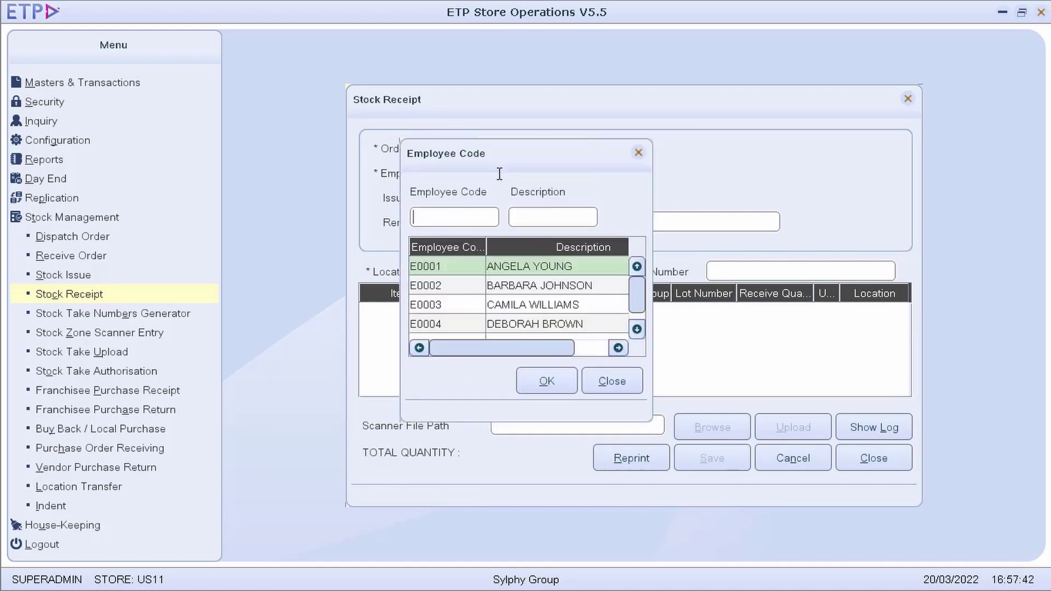
pyautogui.doubleClick(466, 267)
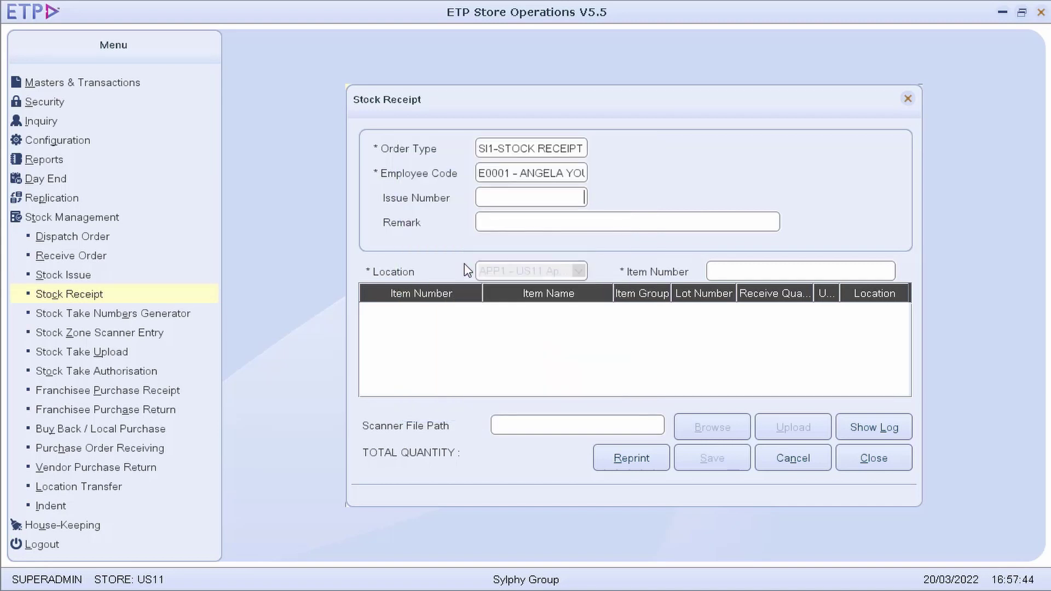
pyautogui.write('22032001')
pyautogui.press('Tab')
pyautogui.press('Tab')
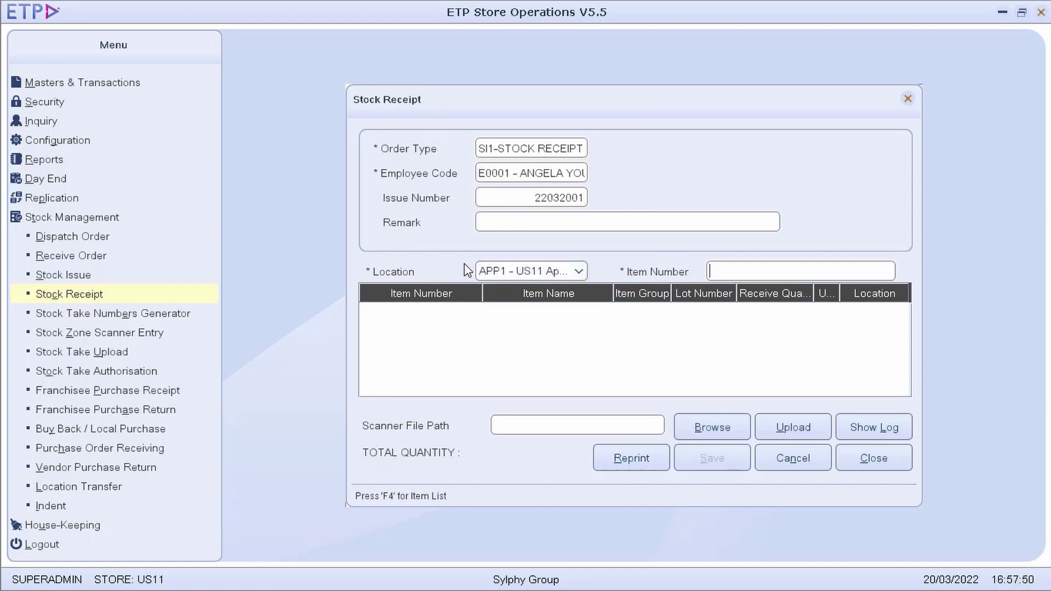
pyautogui.write('9022020001')
pyautogui.press('Return')
pyautogui.write('9022020001')
pyautogui.press('Return')
pyautogui.click(728, 459)
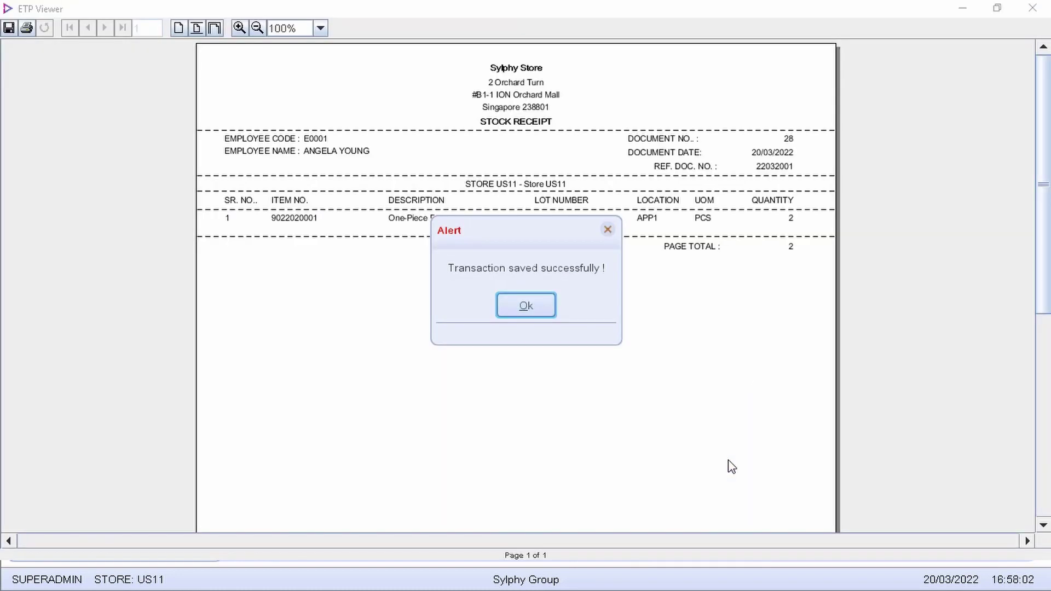
pyautogui.click(531, 307)
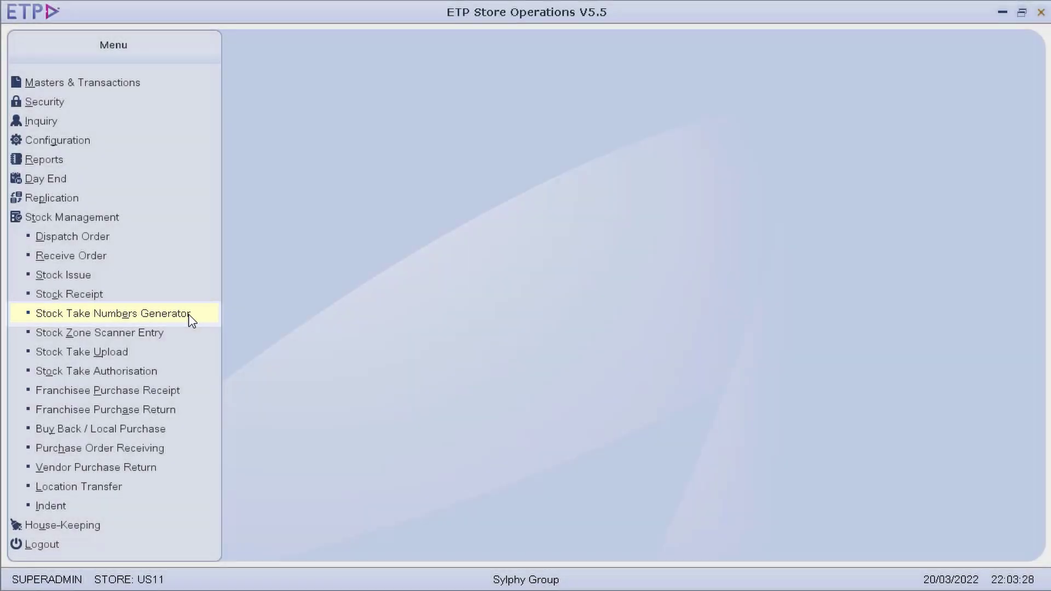
# Generate stock take number 11 described 'Stock Take', dated 20/03/2022
pyautogui.click(189, 317)
pyautogui.click(687, 280)
pyautogui.write('Stock')
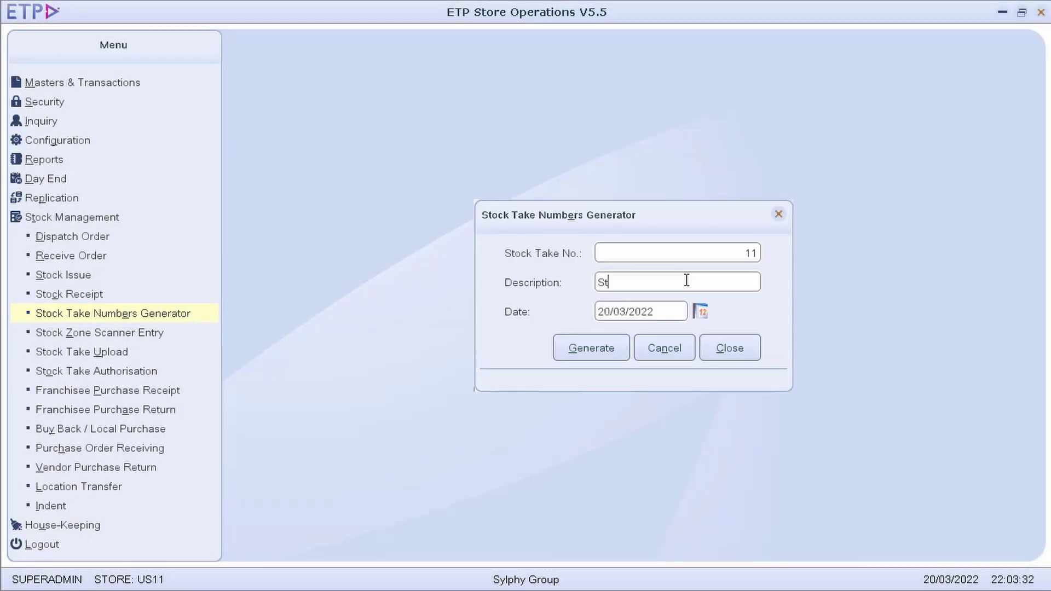
pyautogui.write('ke')
pyautogui.click(617, 351)
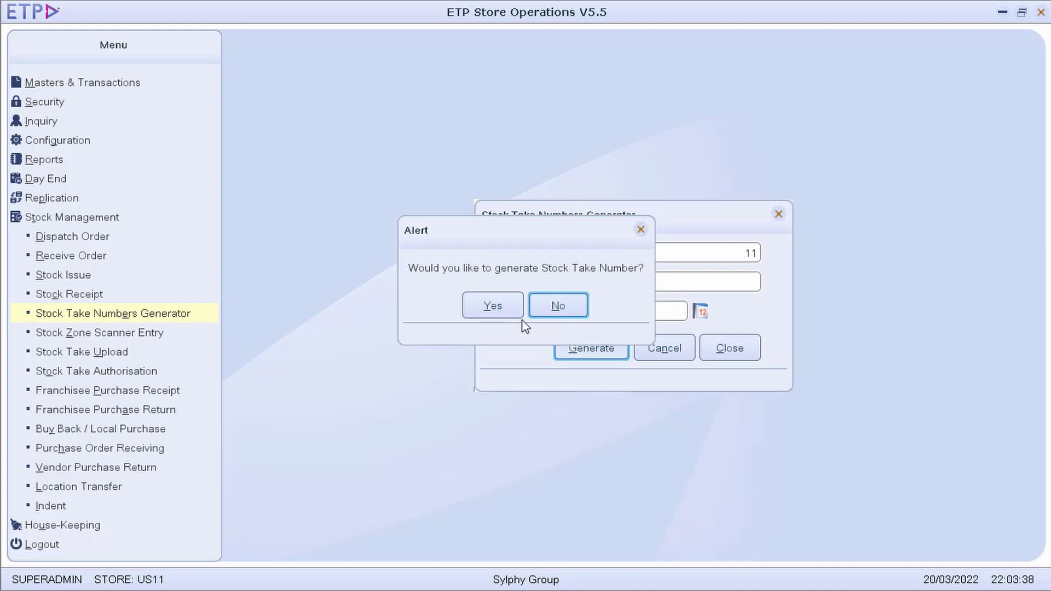
pyautogui.click(504, 311)
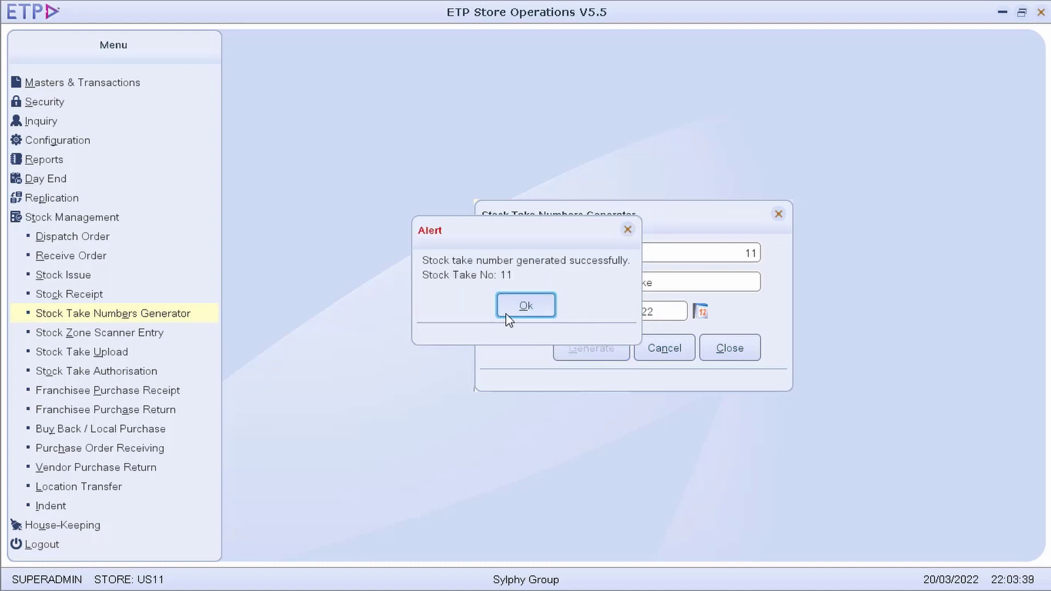
pyautogui.click(540, 314)
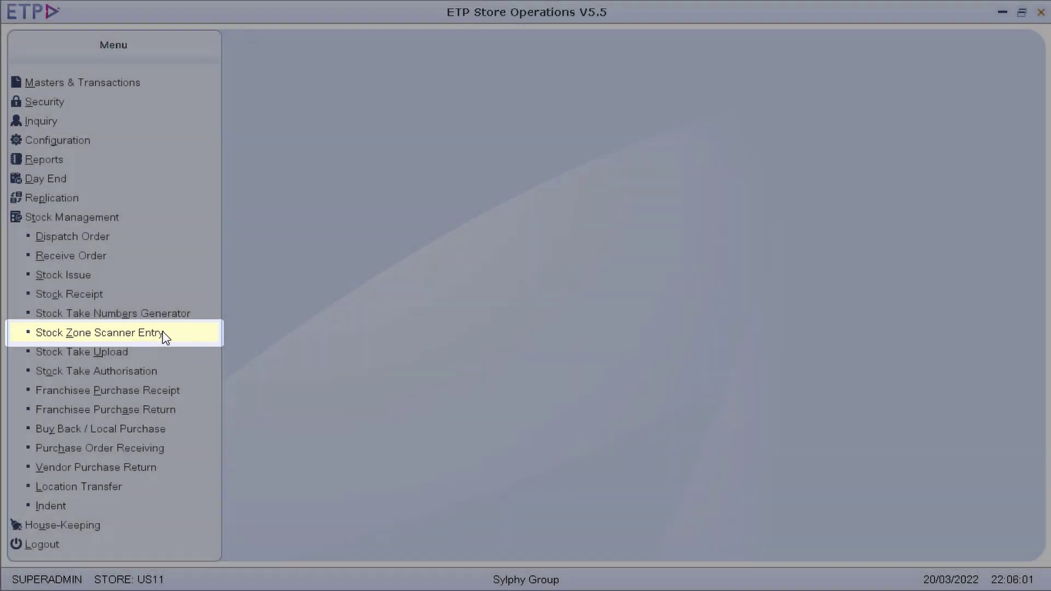
# Add a stock take 11 row assigning zone Z1 to scanner 001 and person P1
pyautogui.click(164, 334)
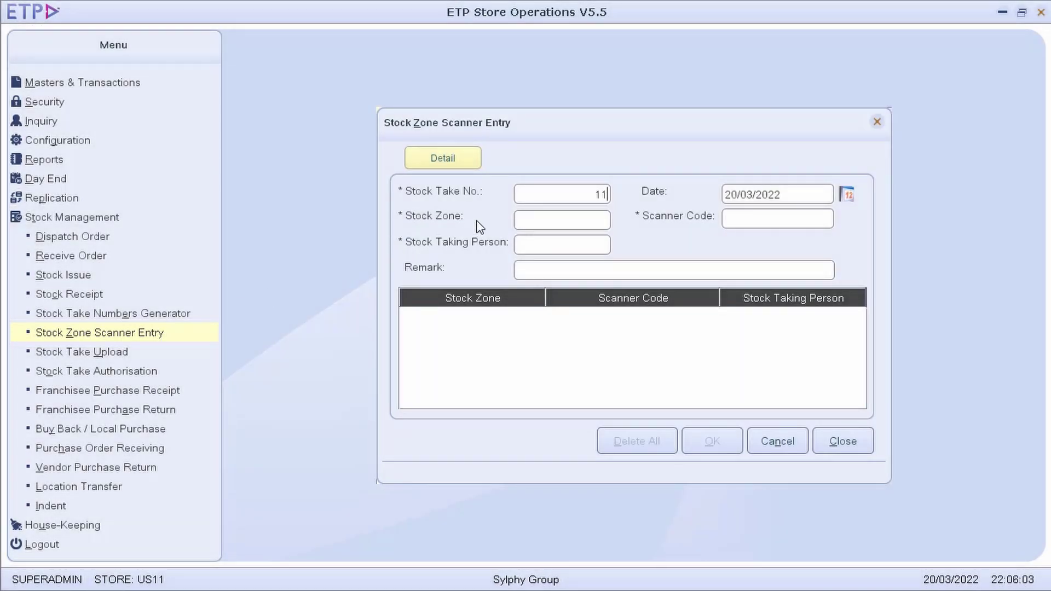
pyautogui.press('Tab')
pyautogui.write('Z1')
pyautogui.press('Tab')
pyautogui.write('P1')
pyautogui.press('Tab')
pyautogui.write('001')
pyautogui.press('Tab')
pyautogui.press('Return')
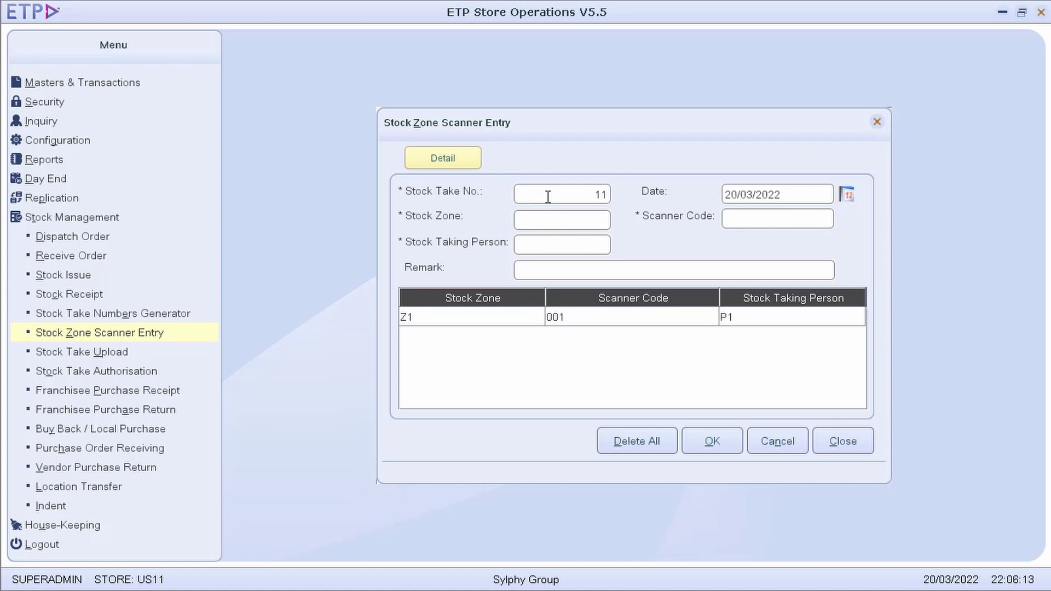
pyautogui.click(730, 445)
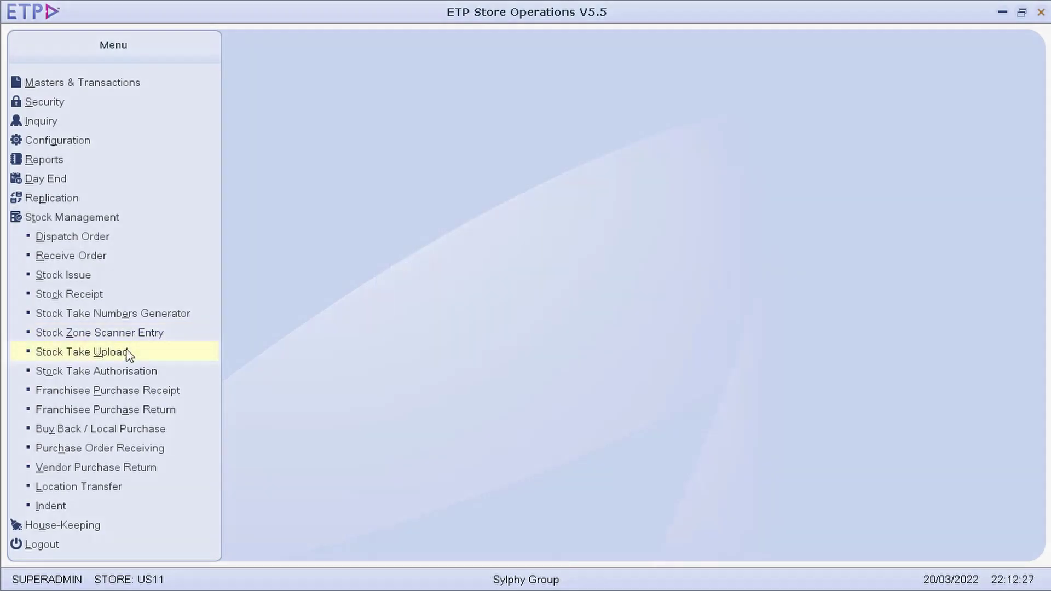
pyautogui.click(127, 353)
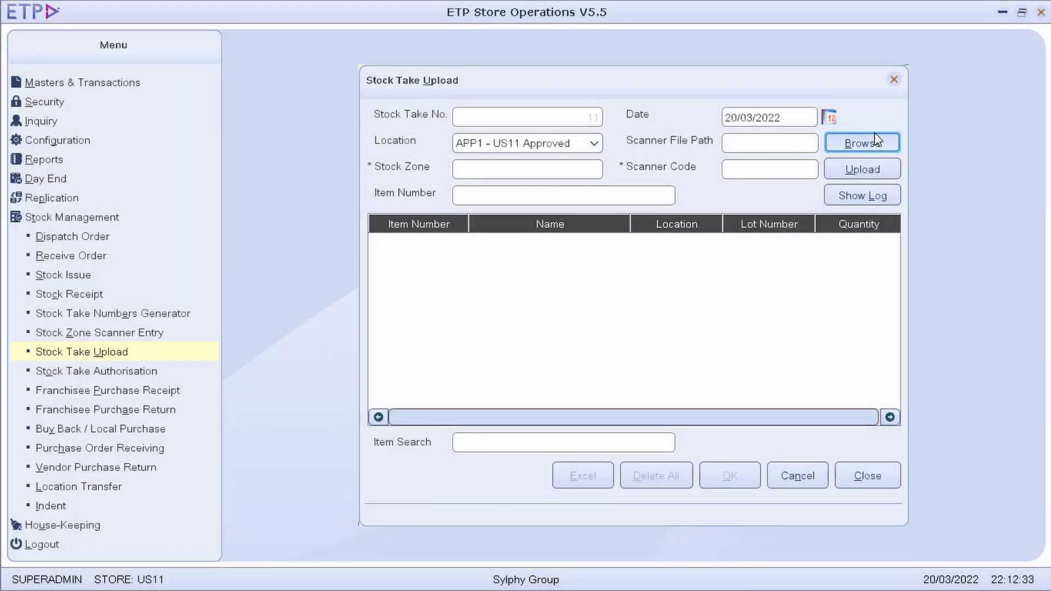
# Upload the scanner file Stocktake_US11_20032022.txt from the Upload folder and review the counted quantities
pyautogui.click(875, 141)
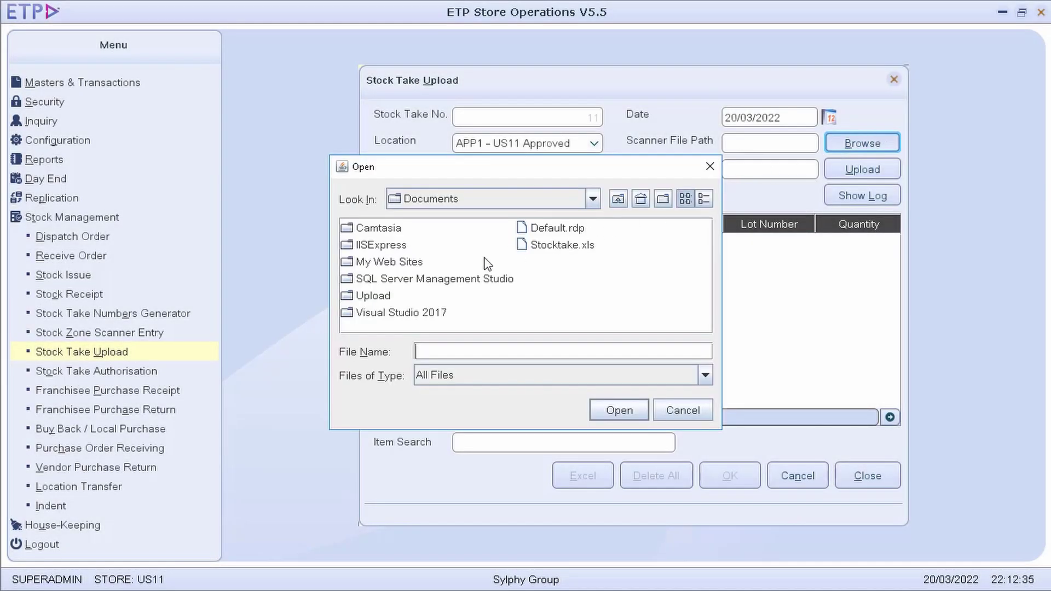
pyautogui.doubleClick(389, 296)
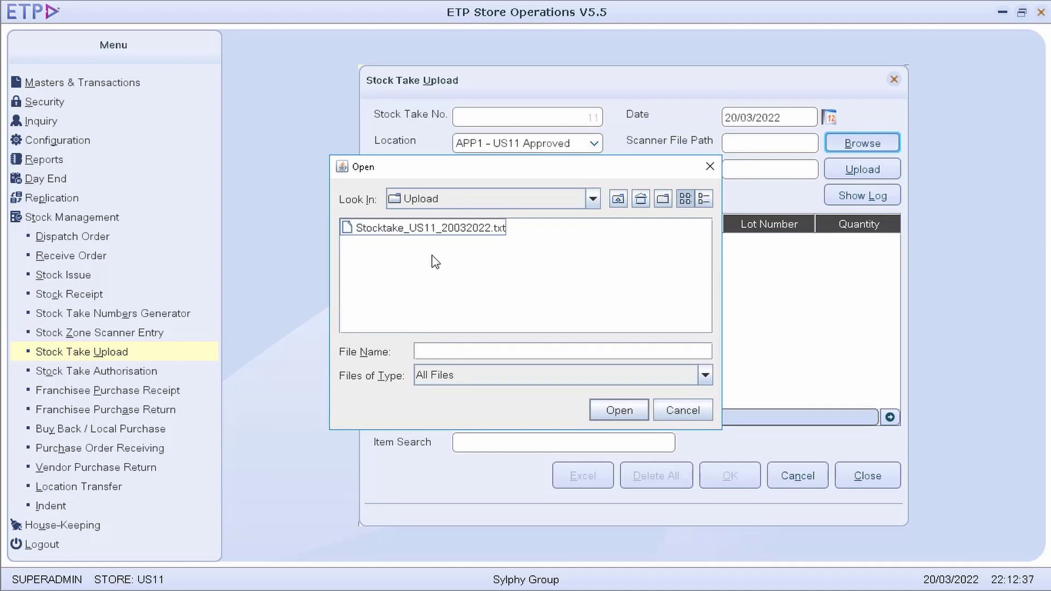
pyautogui.doubleClick(463, 236)
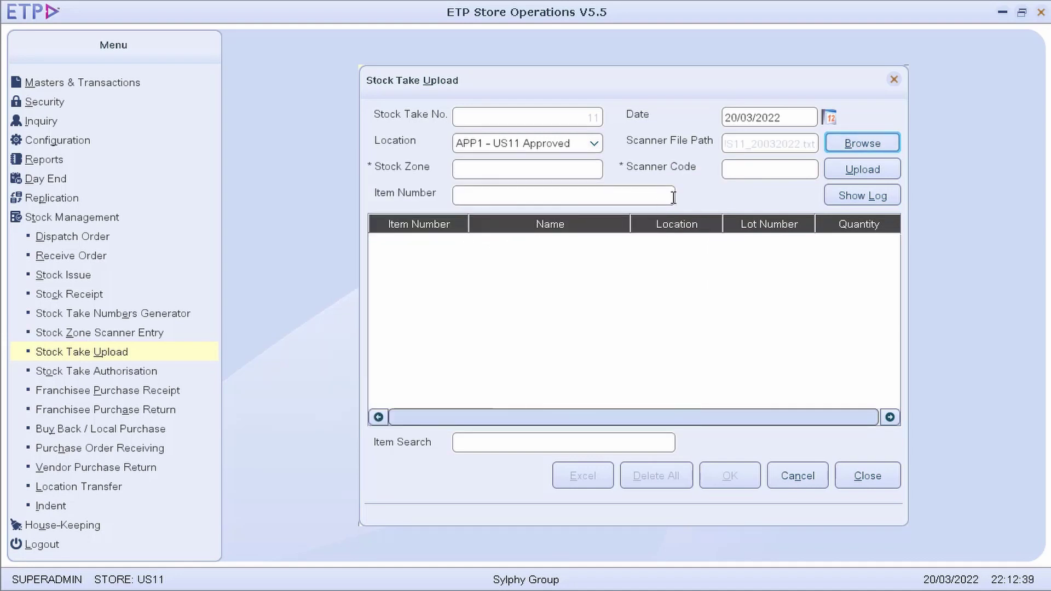
pyautogui.click(875, 169)
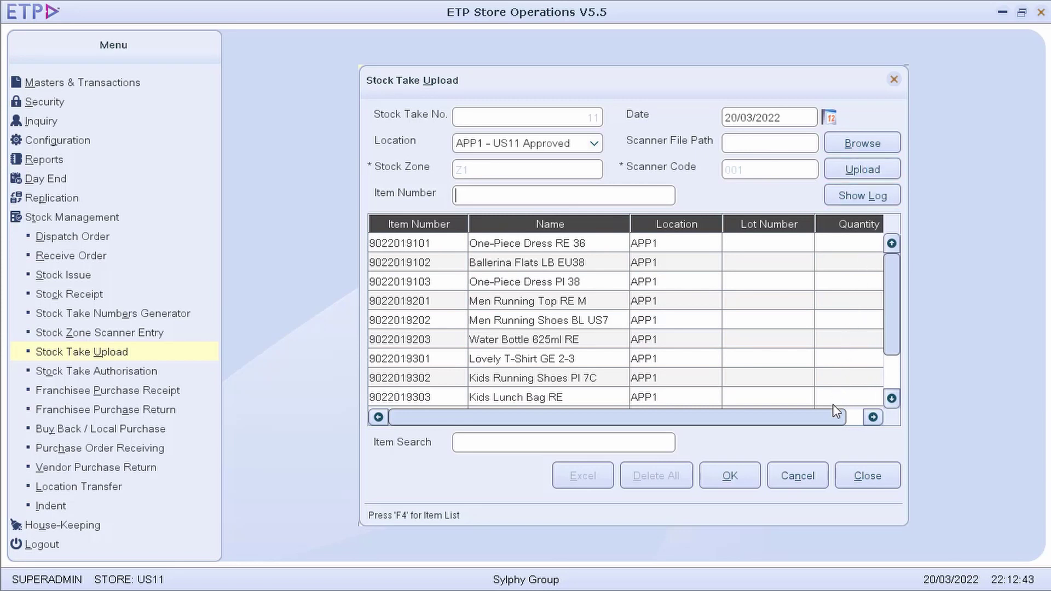
pyautogui.moveTo(838, 422); pyautogui.dragTo(861, 423)
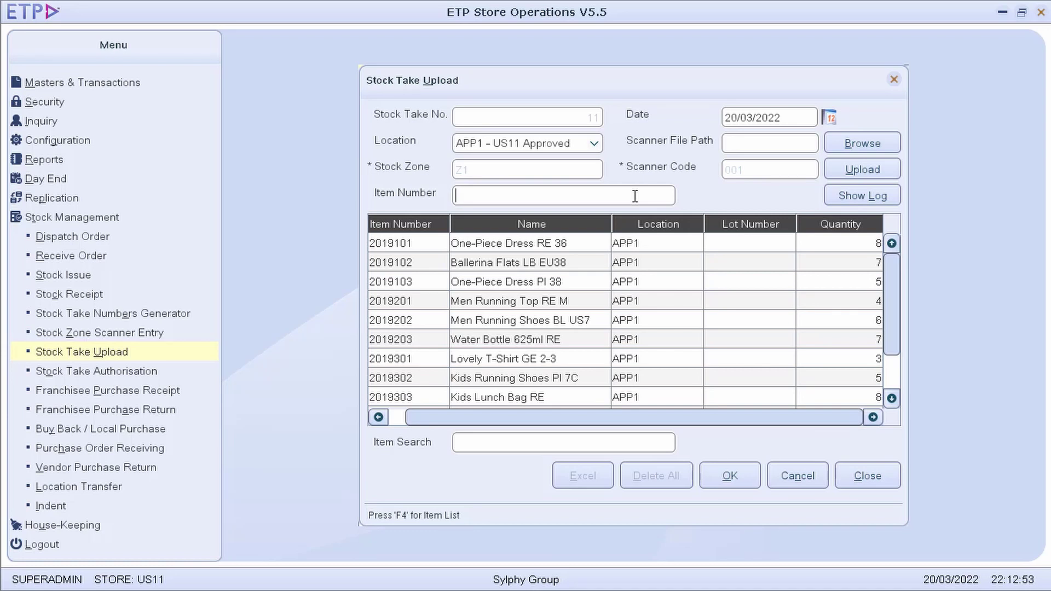
# Commit the uploaded counts and set stock zone Z1 with scanner code 001
pyautogui.click(744, 475)
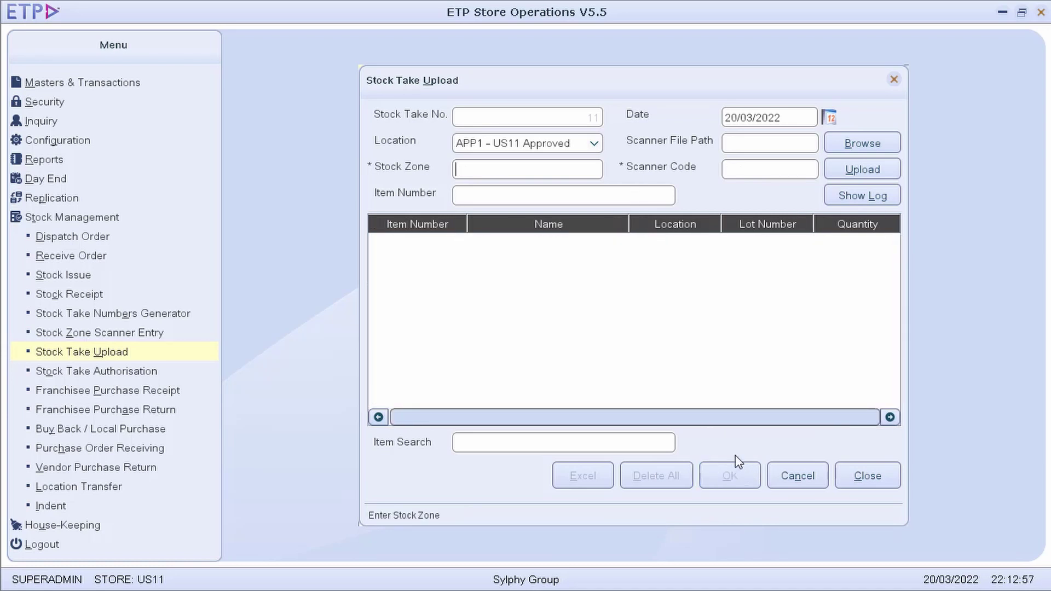
pyautogui.click(561, 172)
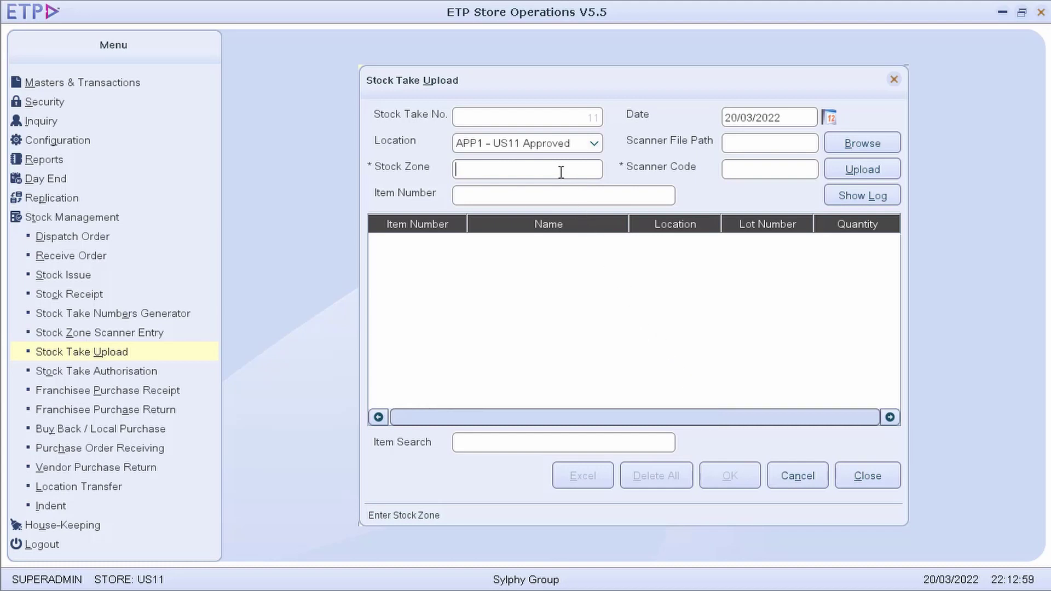
pyautogui.write('Z1')
pyautogui.press('Tab')
pyautogui.write('001')
pyautogui.press('Return')
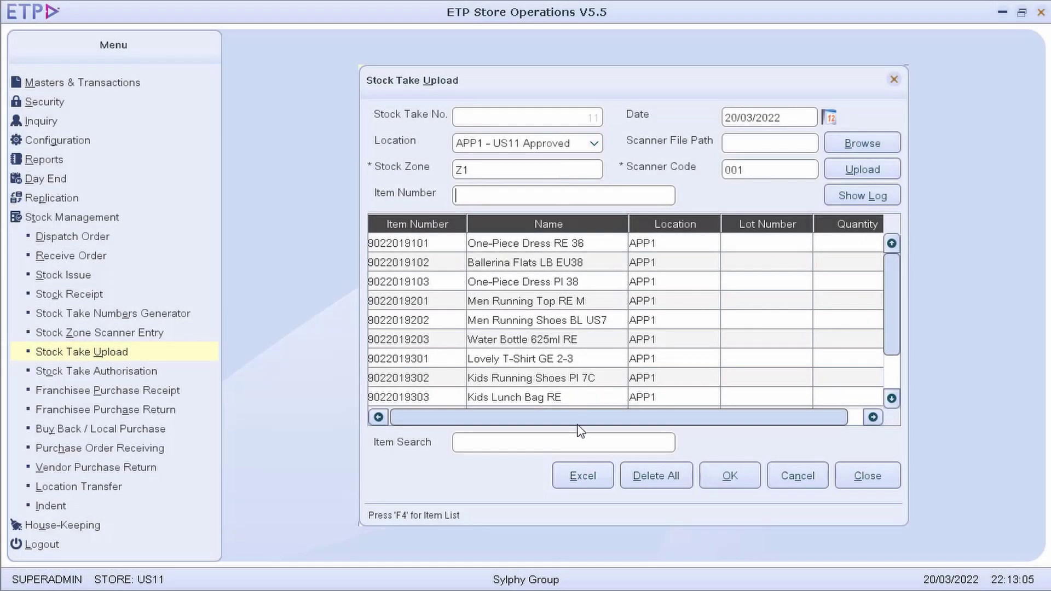
# Export the stock take grid to an Excel file named 'Stocktake'
pyautogui.click(584, 475)
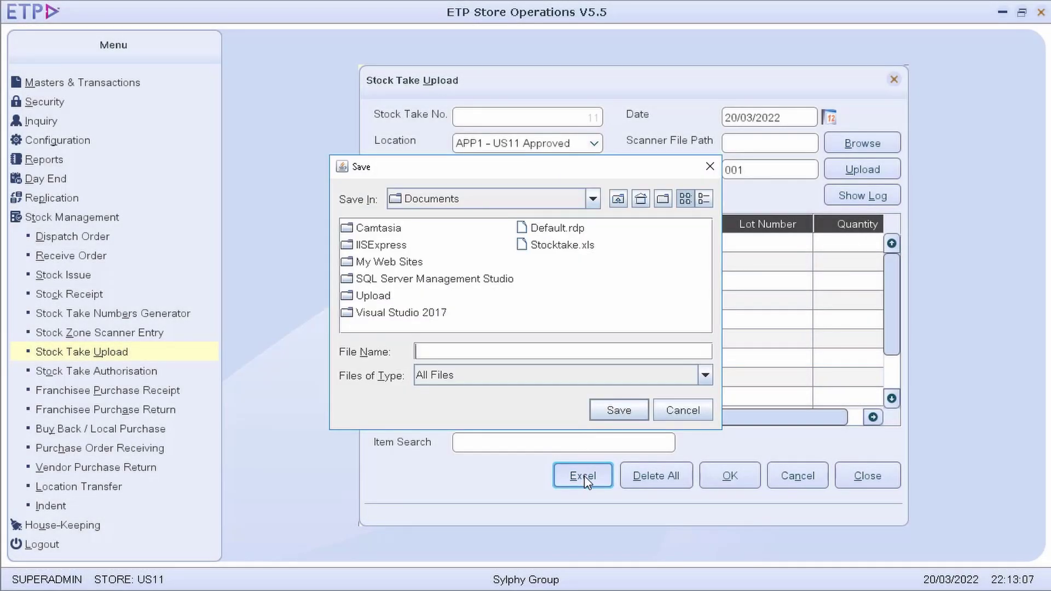
pyautogui.write('Stocktake')
pyautogui.click(619, 410)
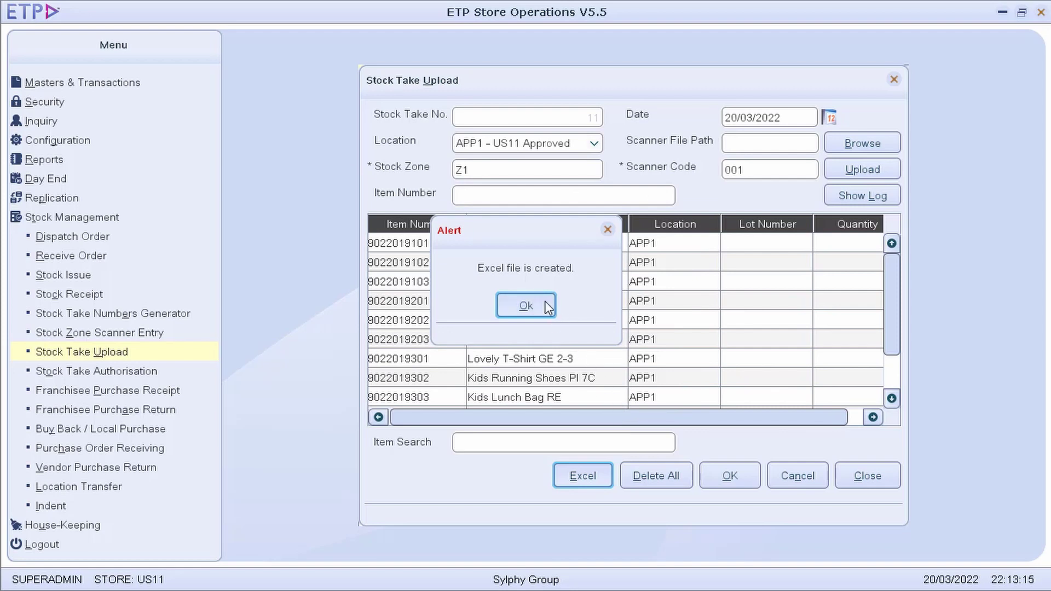
pyautogui.click(525, 305)
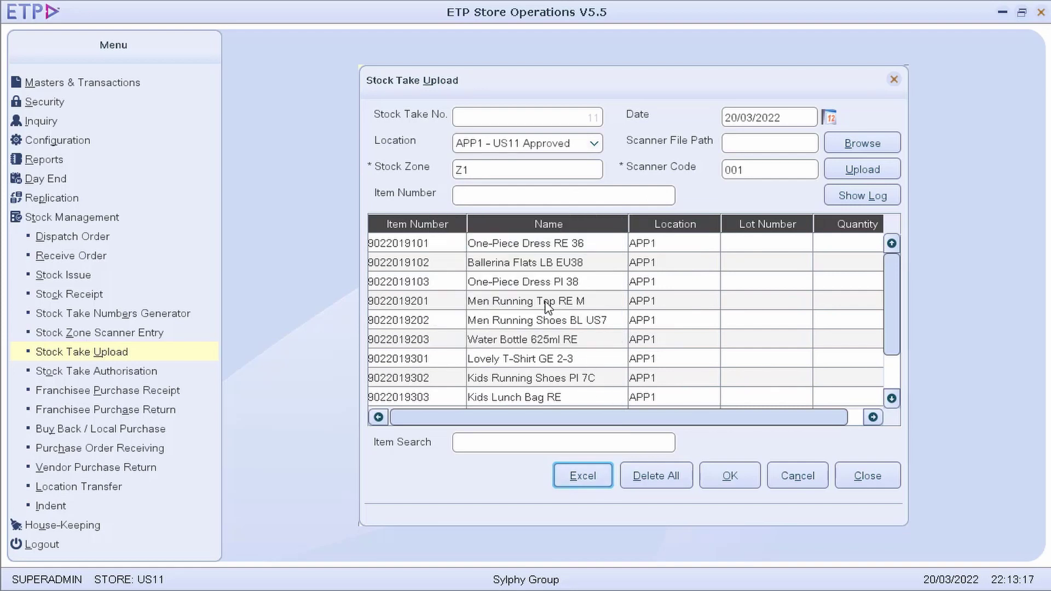
pyautogui.click(156, 373)
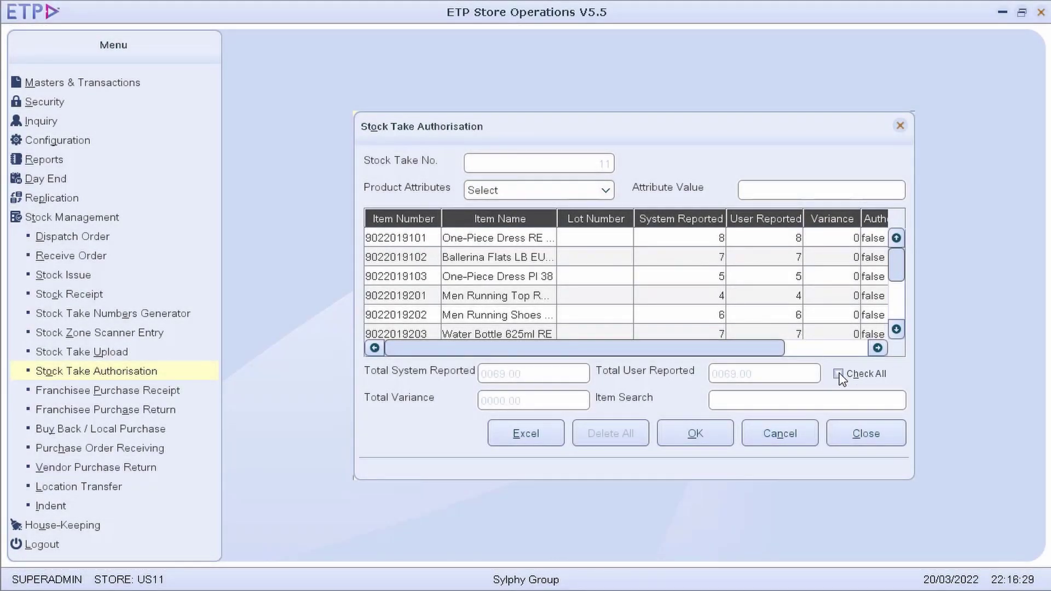
# Authorise all items of stock take 11 and confirm the authorisation
pyautogui.click(839, 374)
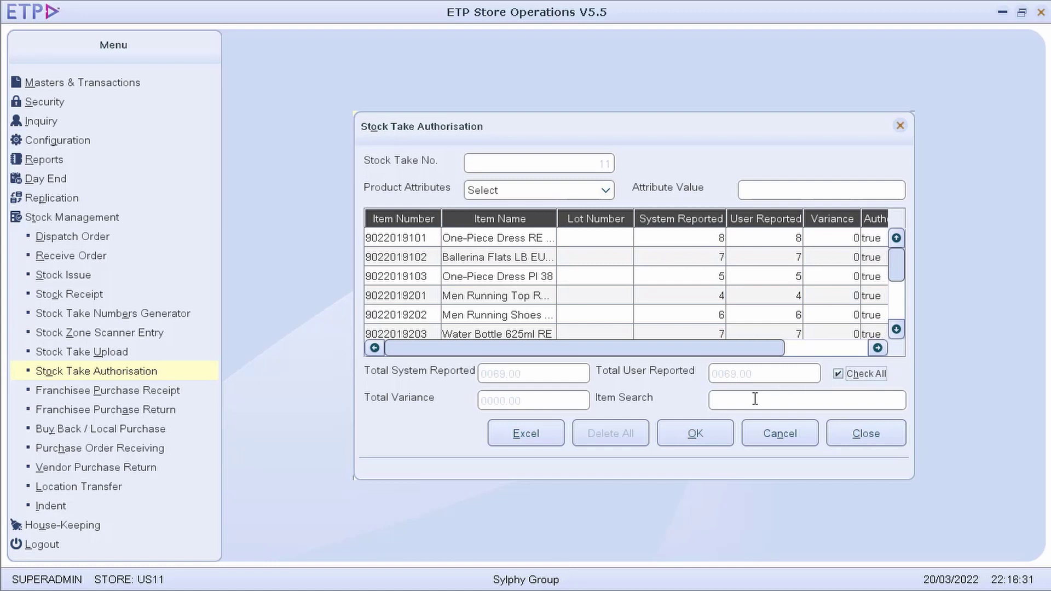
pyautogui.click(706, 433)
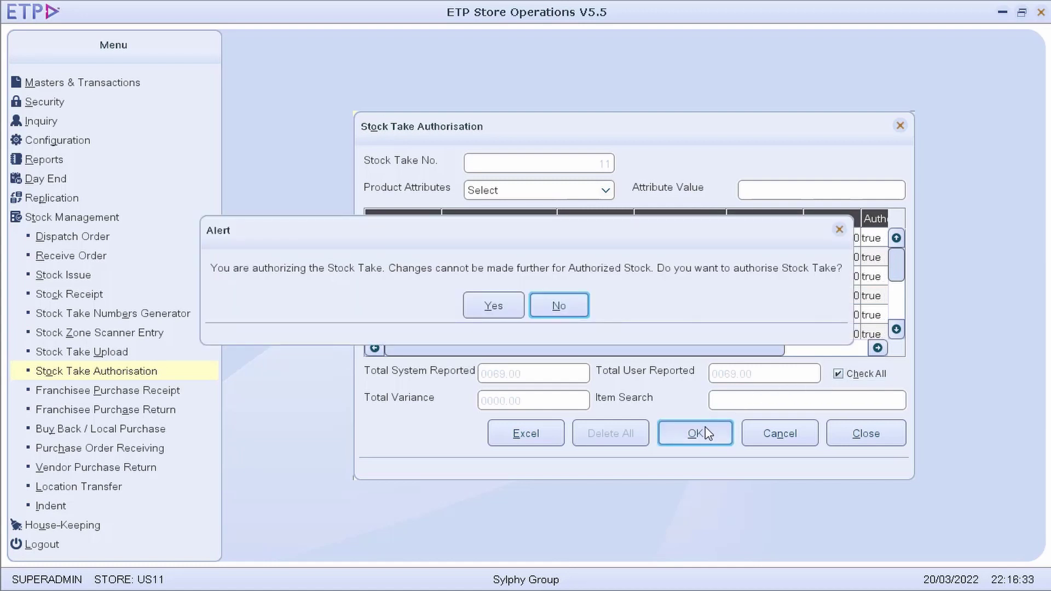
pyautogui.click(509, 305)
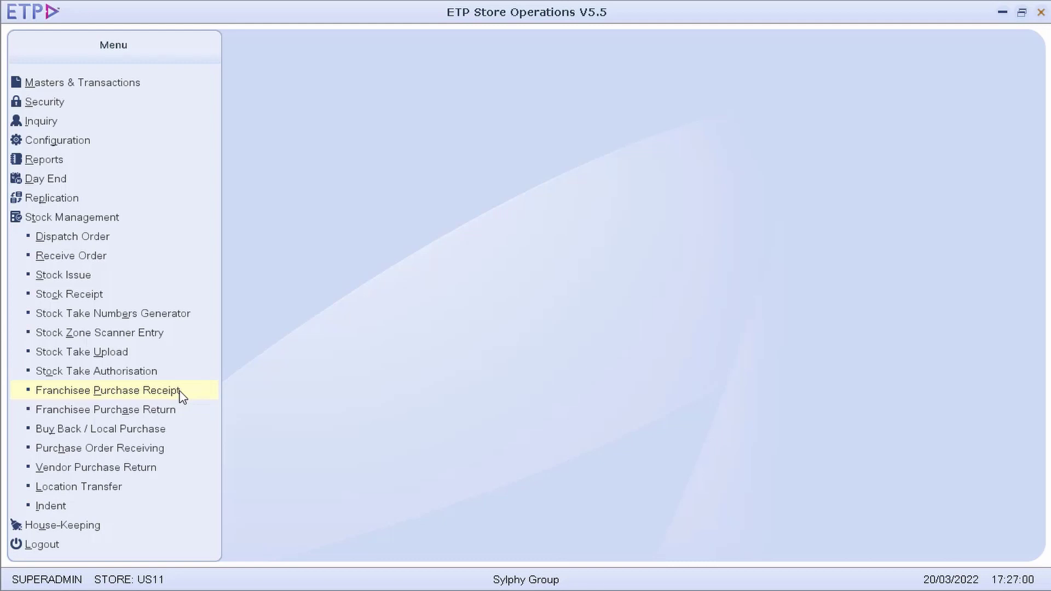
pyautogui.click(181, 392)
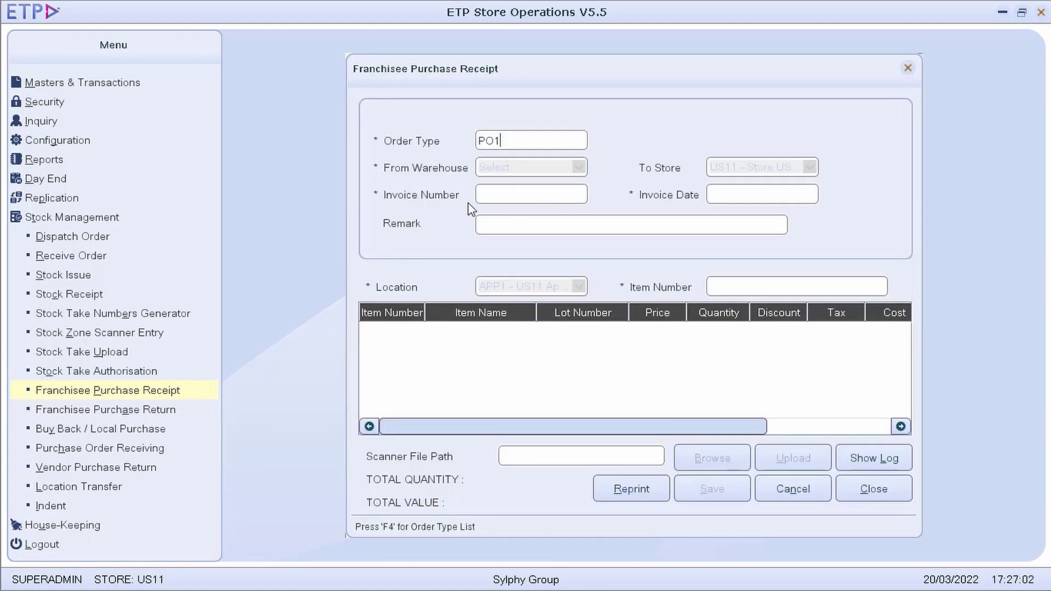
# Fill the receipt header: order type PO1, warehouse MCDC, invoice 22032005 dated 20/03/2022
pyautogui.press('Tab')
pyautogui.click(566, 166)
pyautogui.click(563, 208)
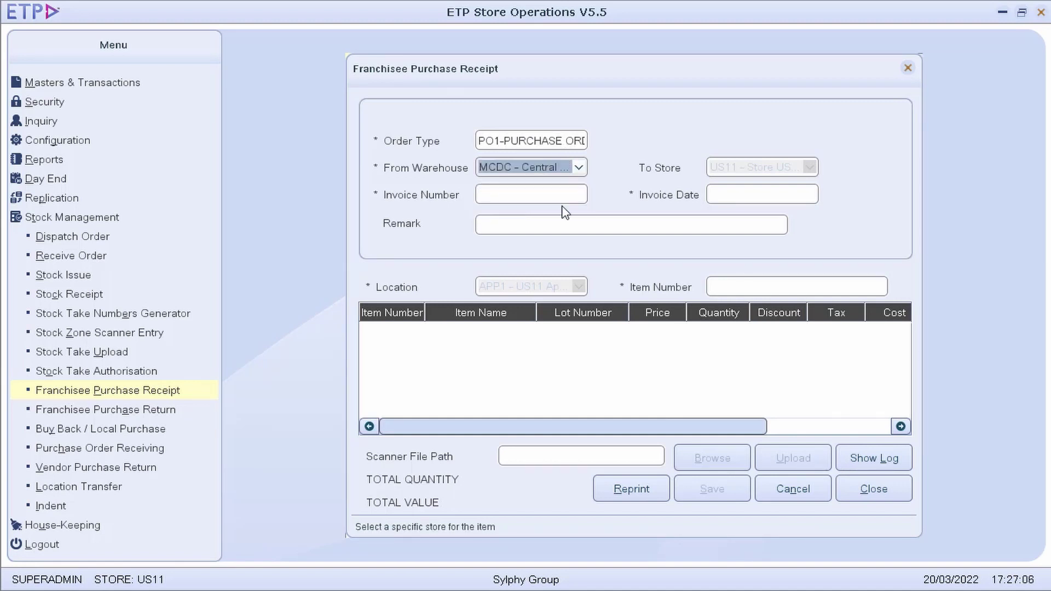
pyautogui.press('Tab')
pyautogui.write('22032005')
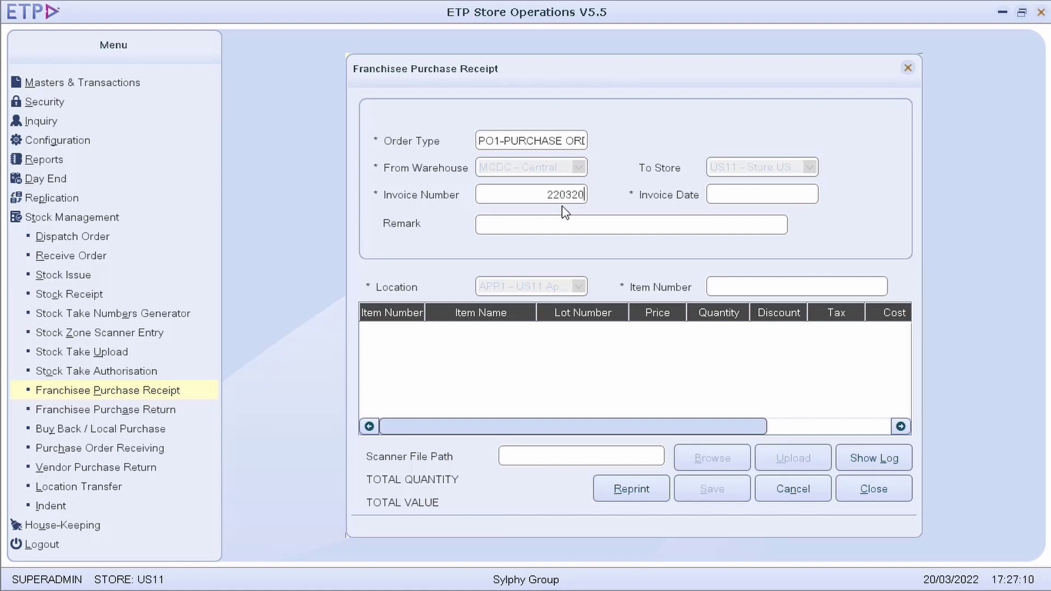
pyautogui.press('Tab')
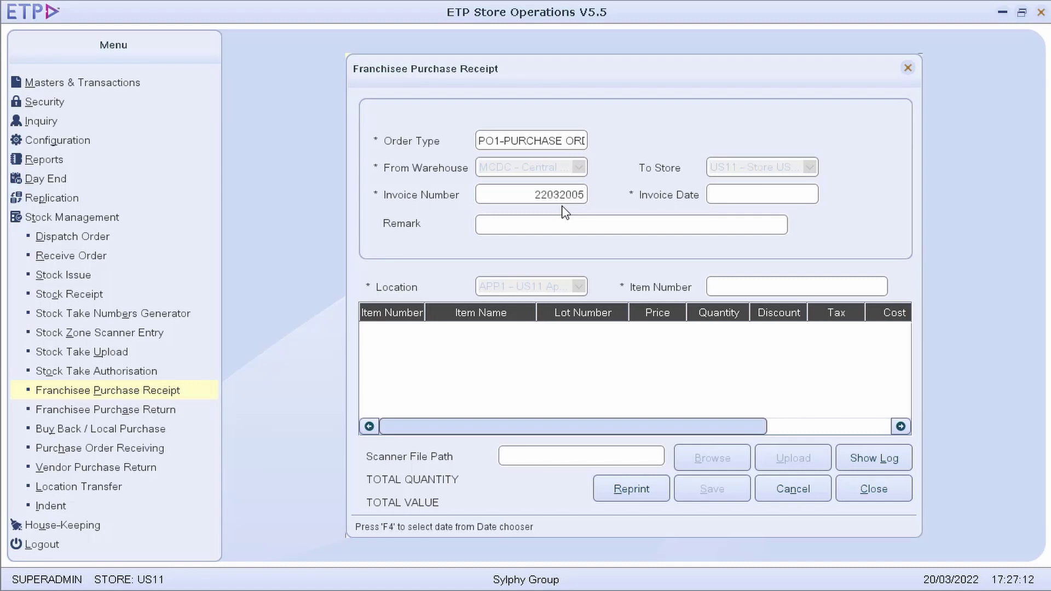
pyautogui.press('F4')
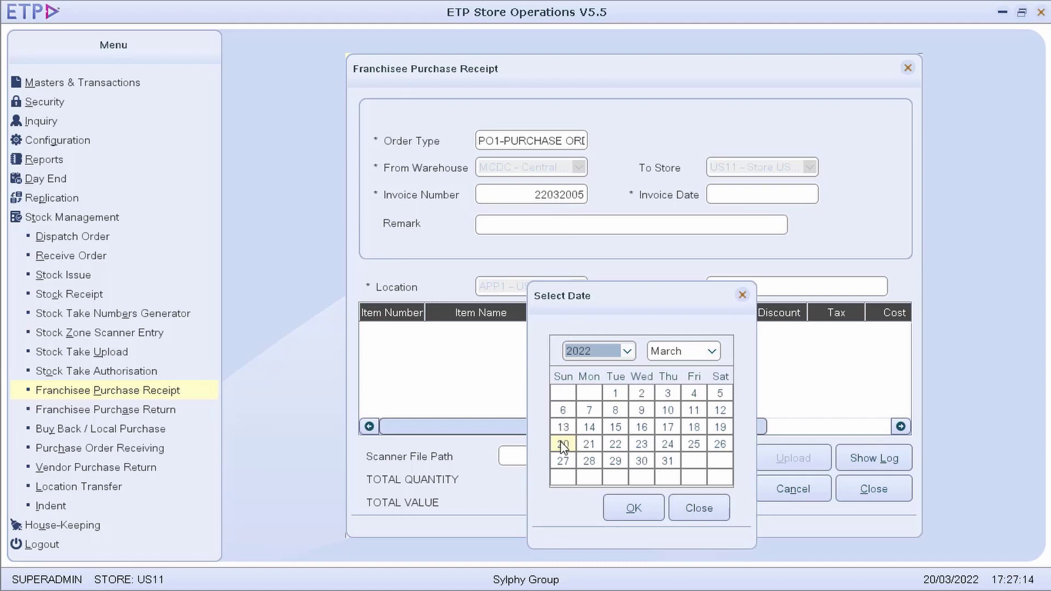
pyautogui.click(624, 491)
pyautogui.click(641, 505)
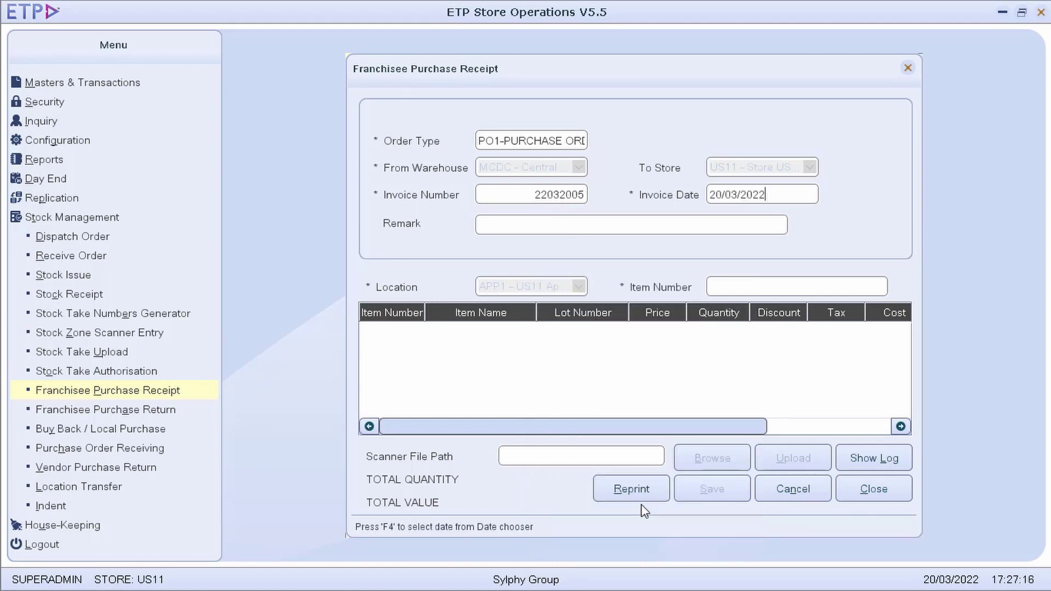
pyautogui.press('Tab')
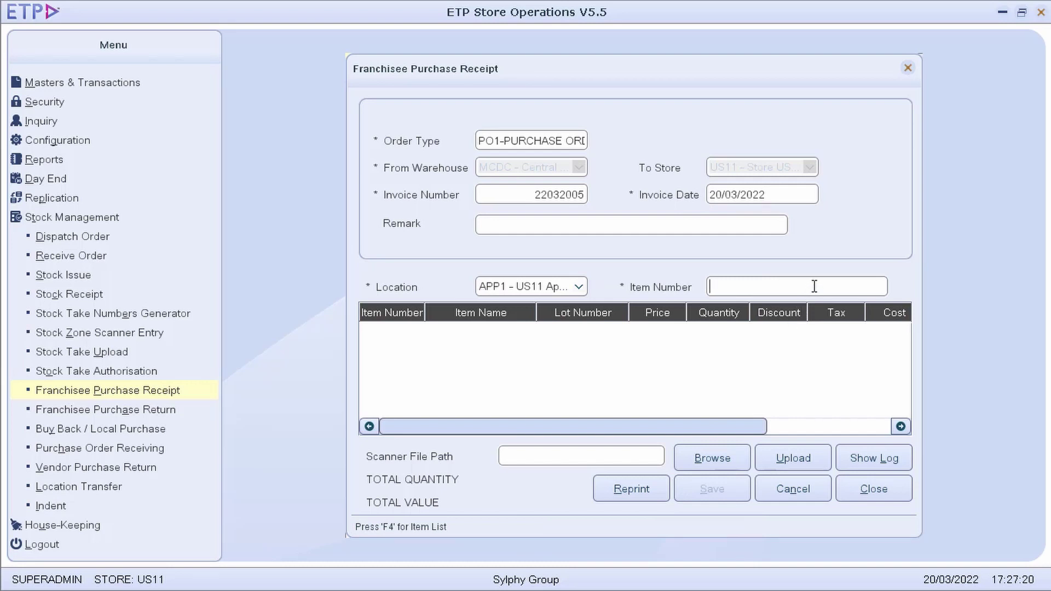
pyautogui.write('9021030003')
pyautogui.press('Return')
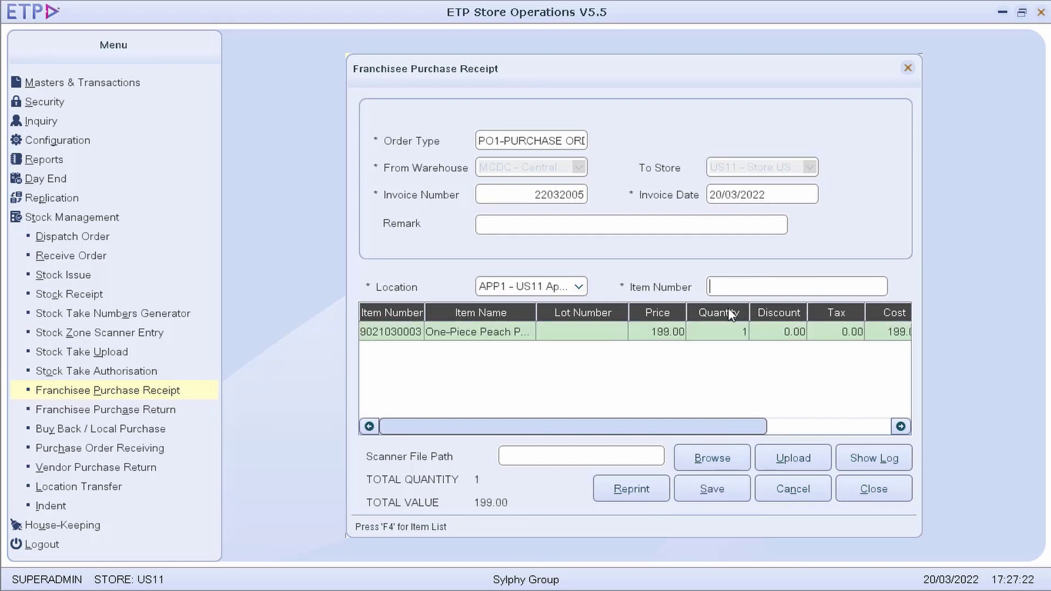
# Set the first item's price to 97 and quantity to 10
pyautogui.doubleClick(668, 332)
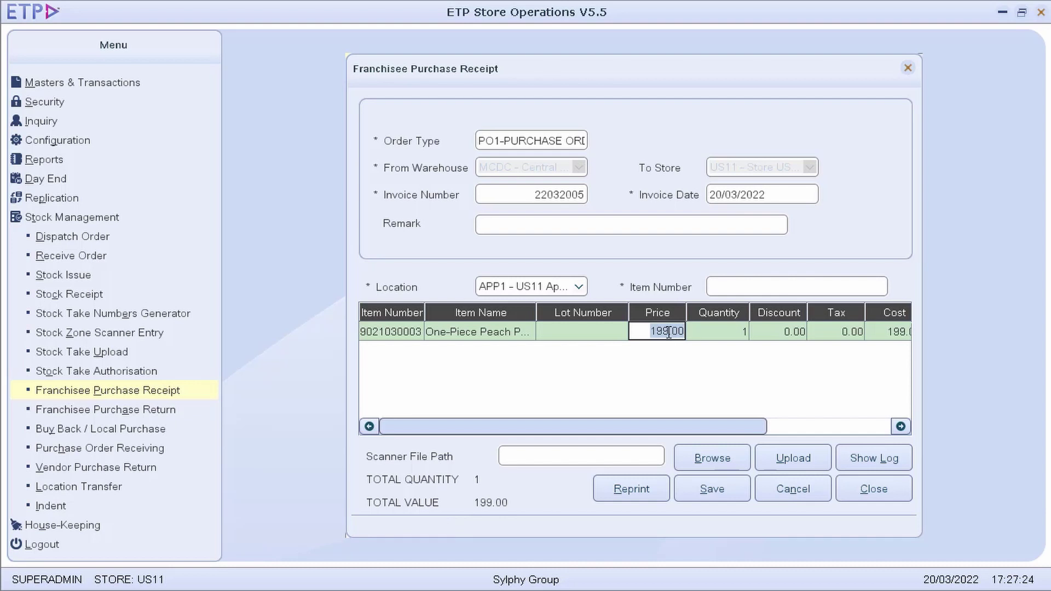
pyautogui.write('97')
pyautogui.press('Return')
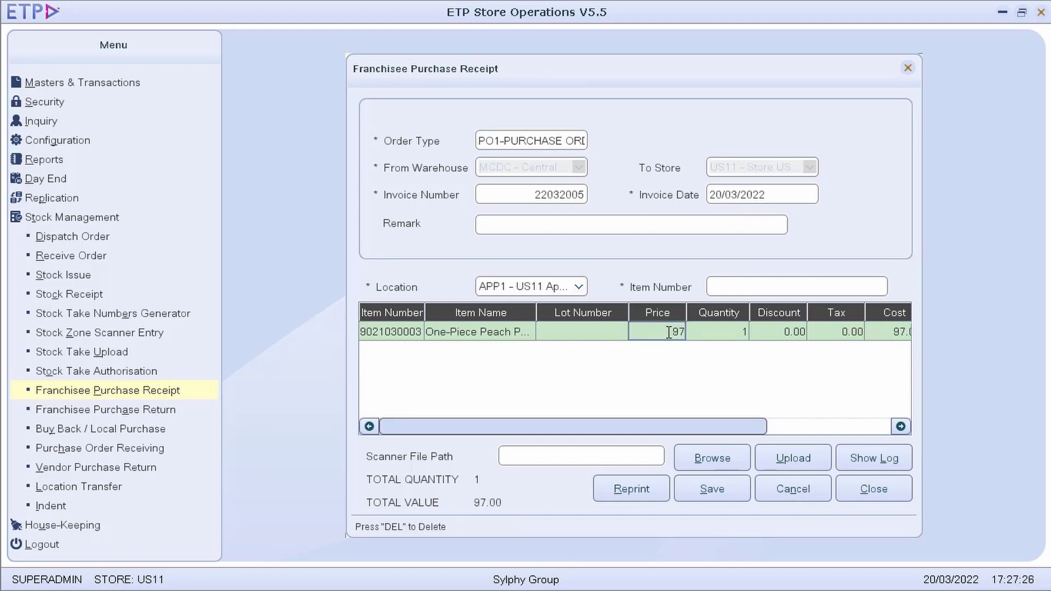
pyautogui.doubleClick(719, 333)
pyautogui.write('10')
pyautogui.press('Return')
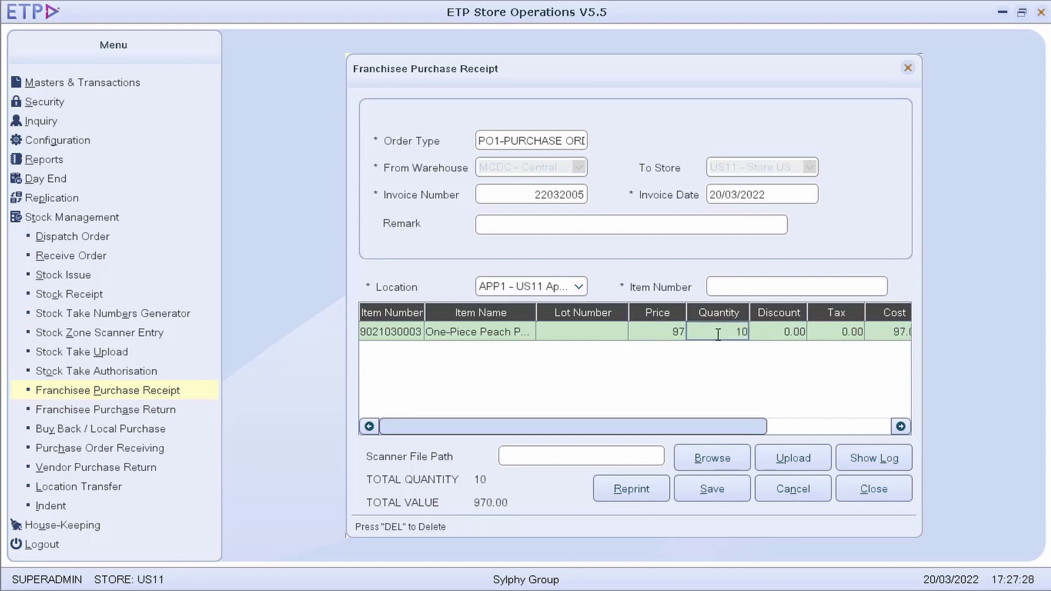
pyautogui.click(780, 292)
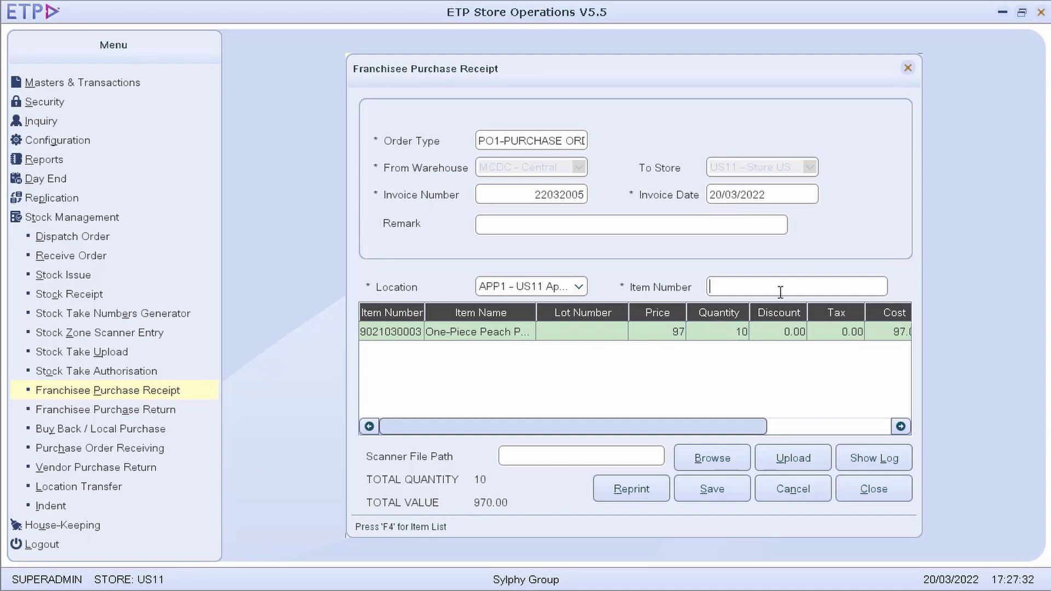
pyautogui.write('9022020001')
pyautogui.press('Return')
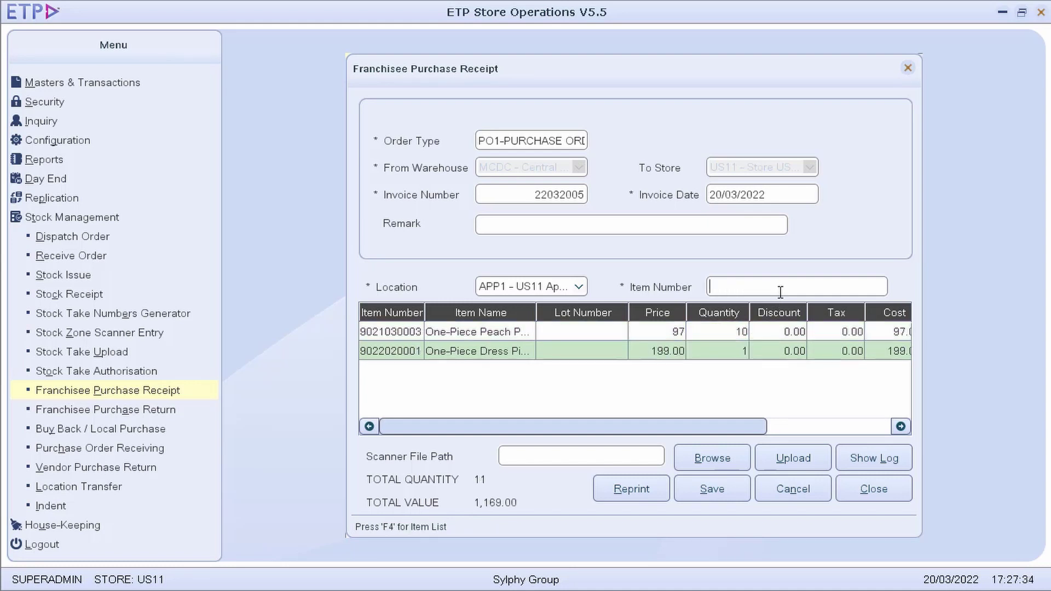
pyautogui.doubleClick(678, 351)
pyautogui.write('98')
pyautogui.press('Return')
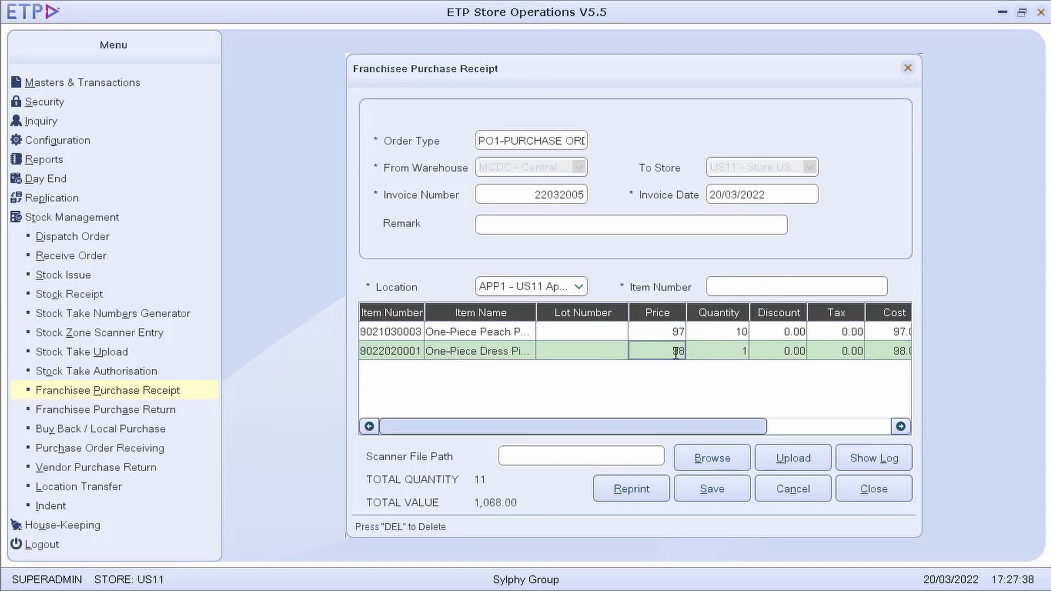
pyautogui.doubleClick(723, 352)
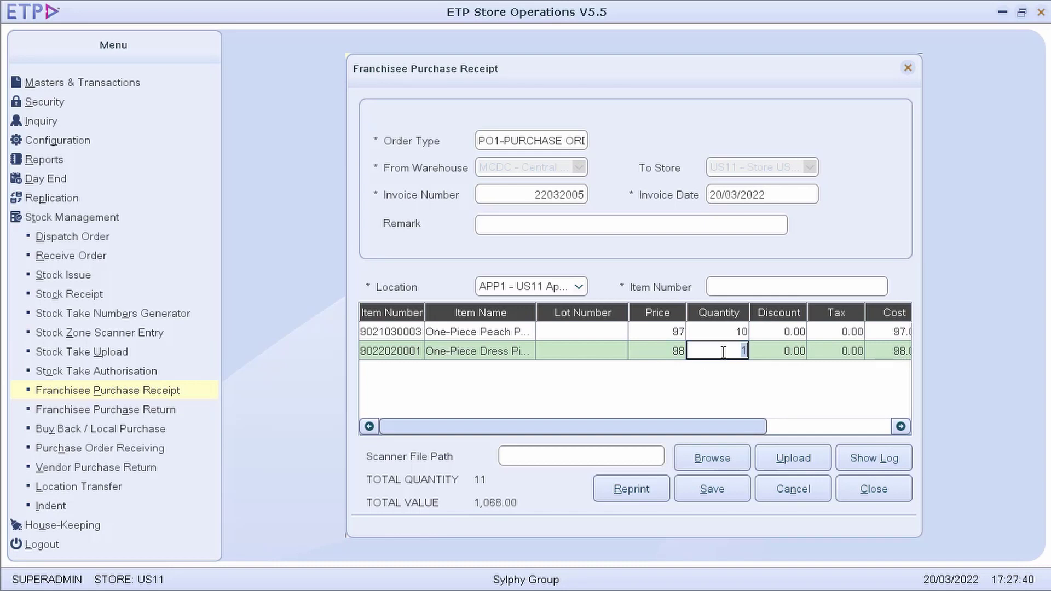
pyautogui.write('10')
pyautogui.press('Return')
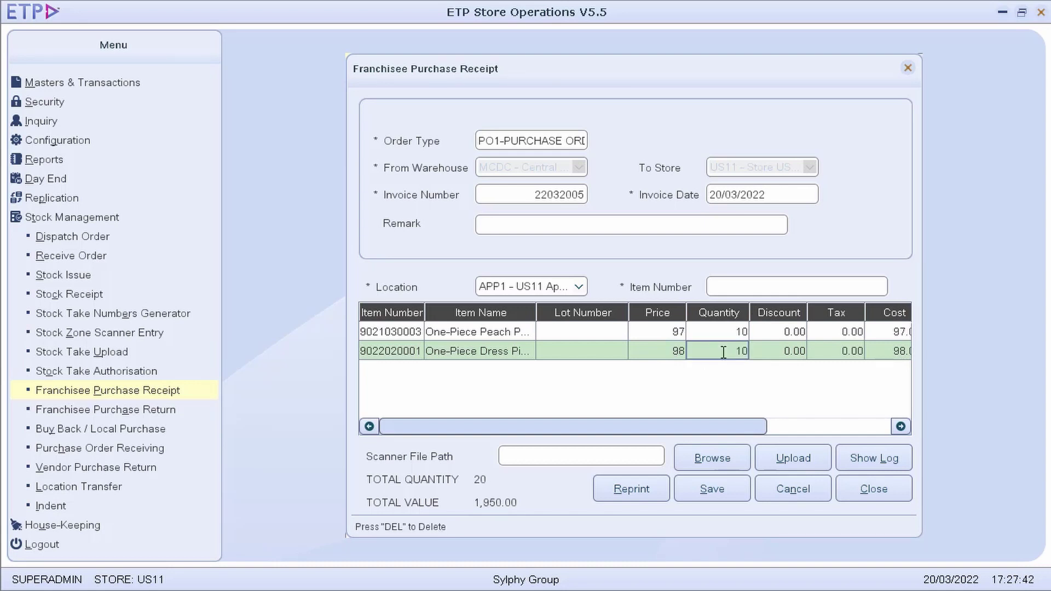
# Save the purchase receipt and acknowledge the confirmation
pyautogui.moveTo(751, 425); pyautogui.dragTo(891, 429)
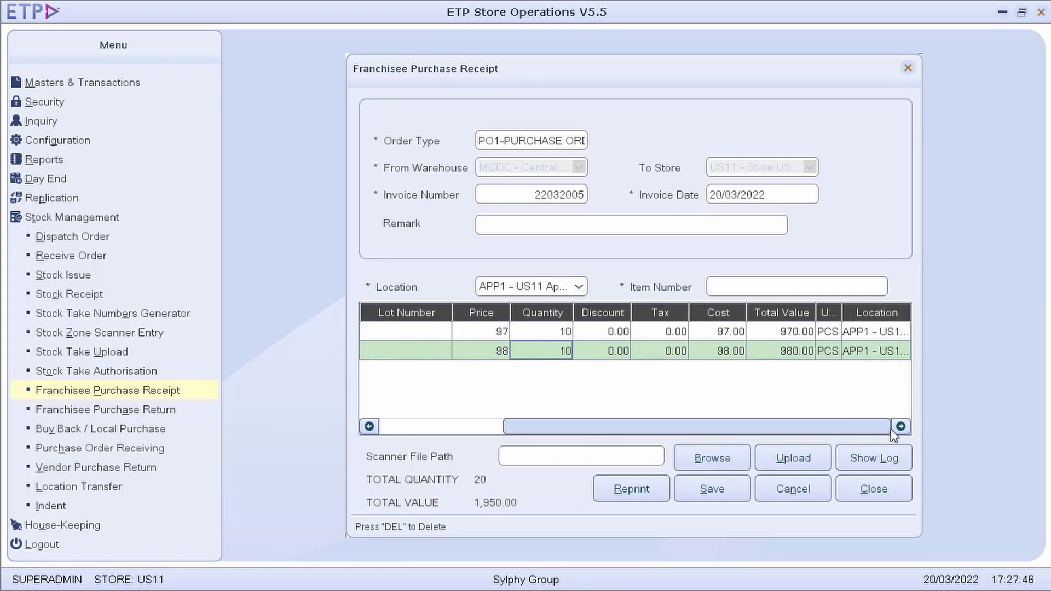
pyautogui.click(734, 488)
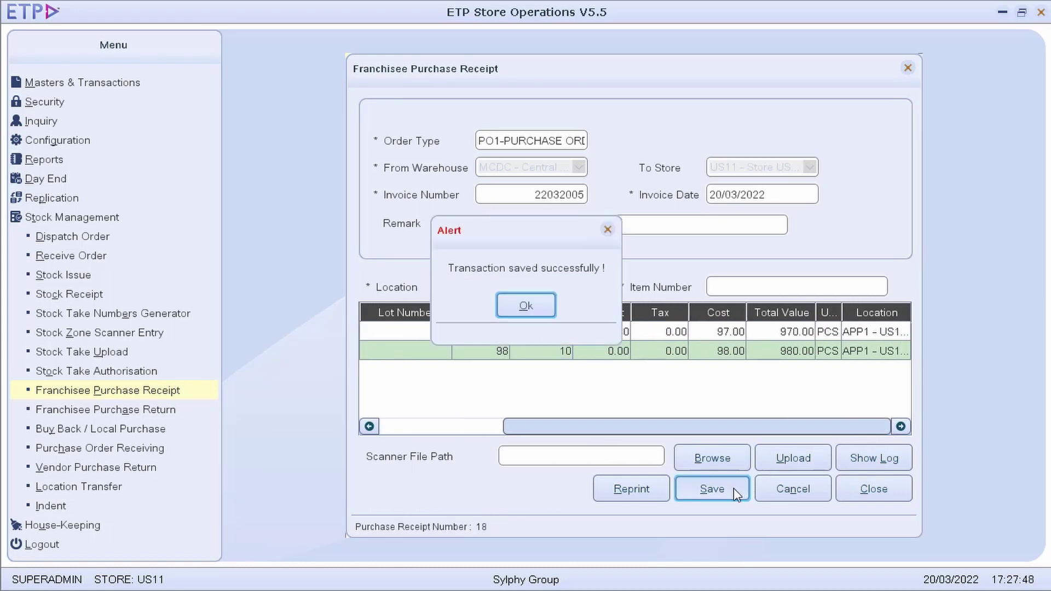
pyautogui.click(536, 306)
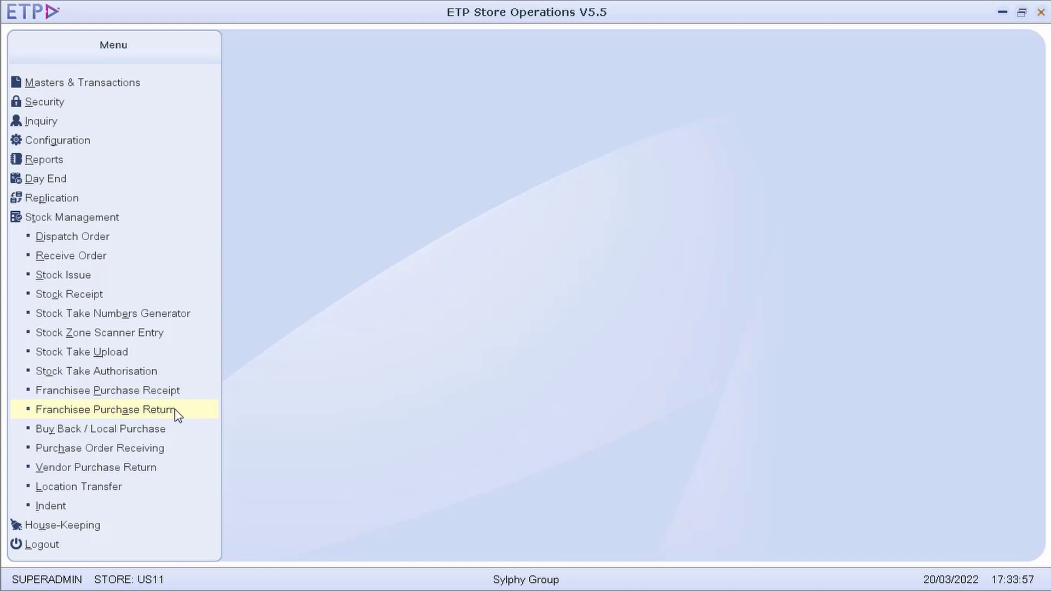
# Start a PO1 purchase return going to warehouse MCDC - Central DC
pyautogui.click(175, 409)
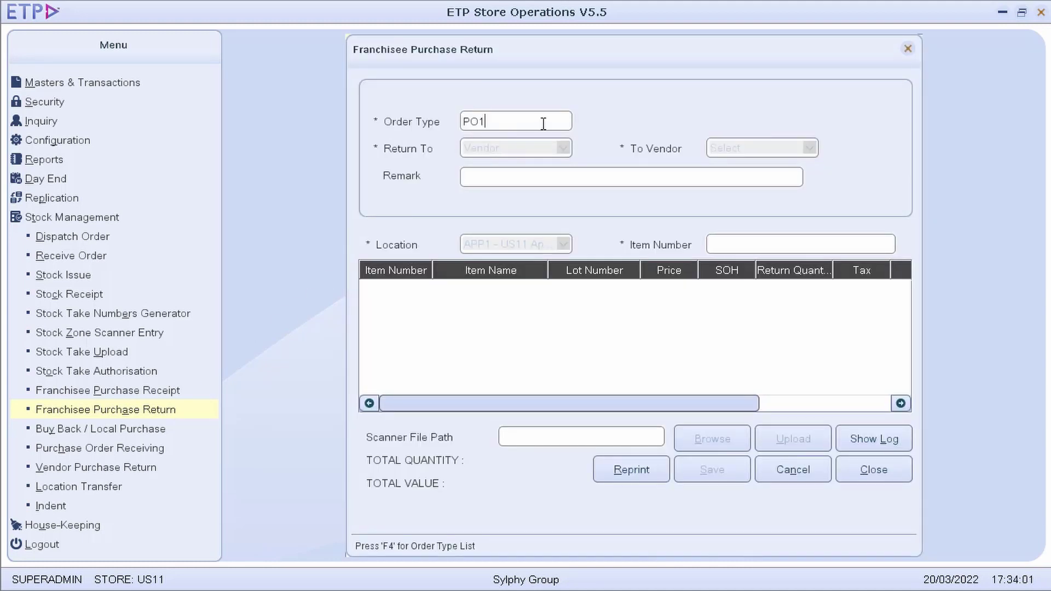
pyautogui.press('Return')
pyautogui.click(542, 155)
pyautogui.click(536, 188)
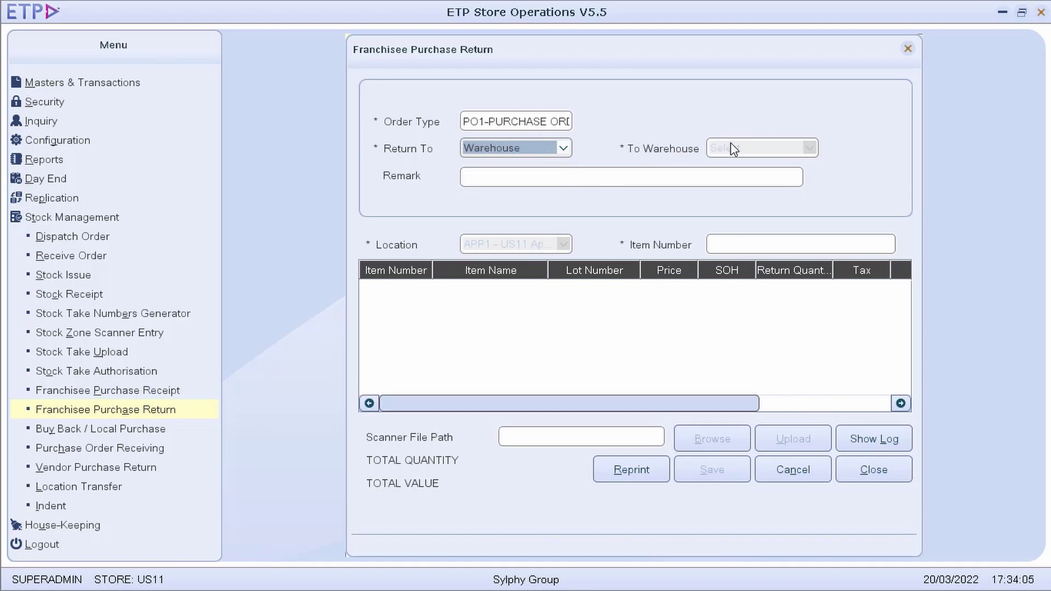
pyautogui.click(750, 147)
pyautogui.click(751, 190)
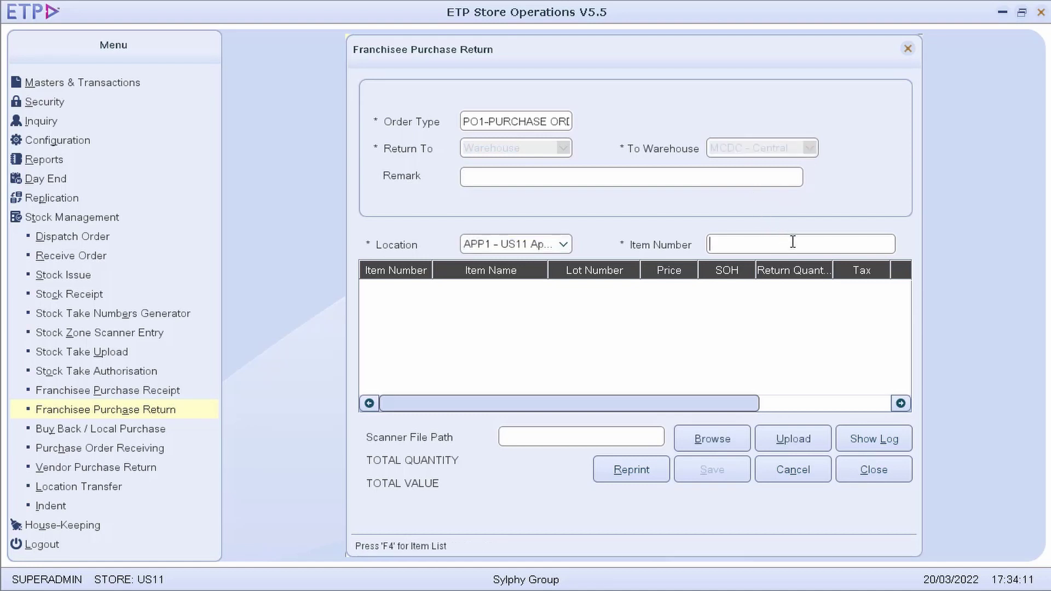
# Add item 889 to the return and save it
pyautogui.write('889')
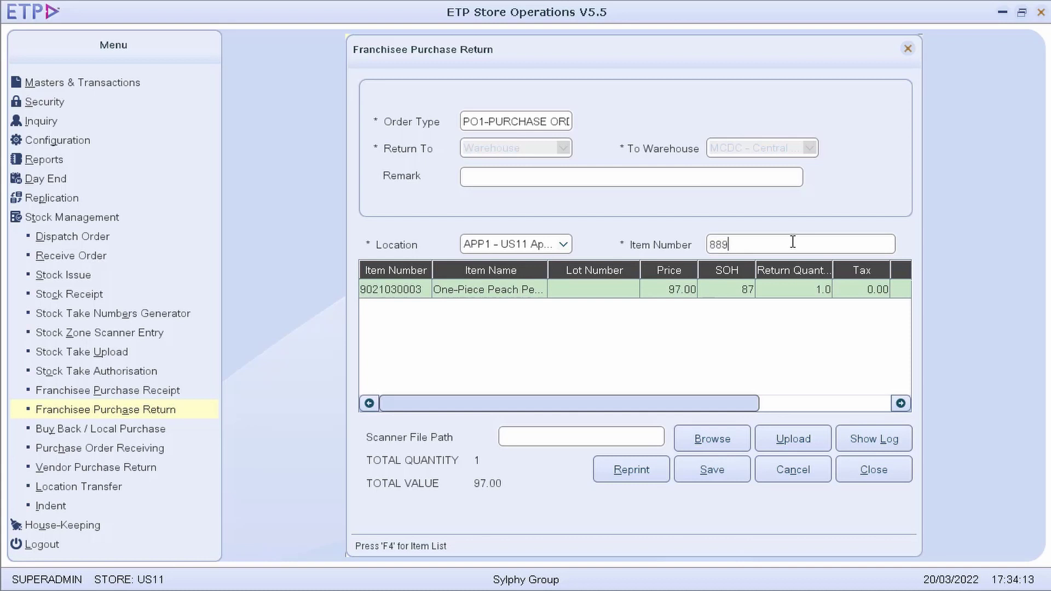
pyautogui.press('Return')
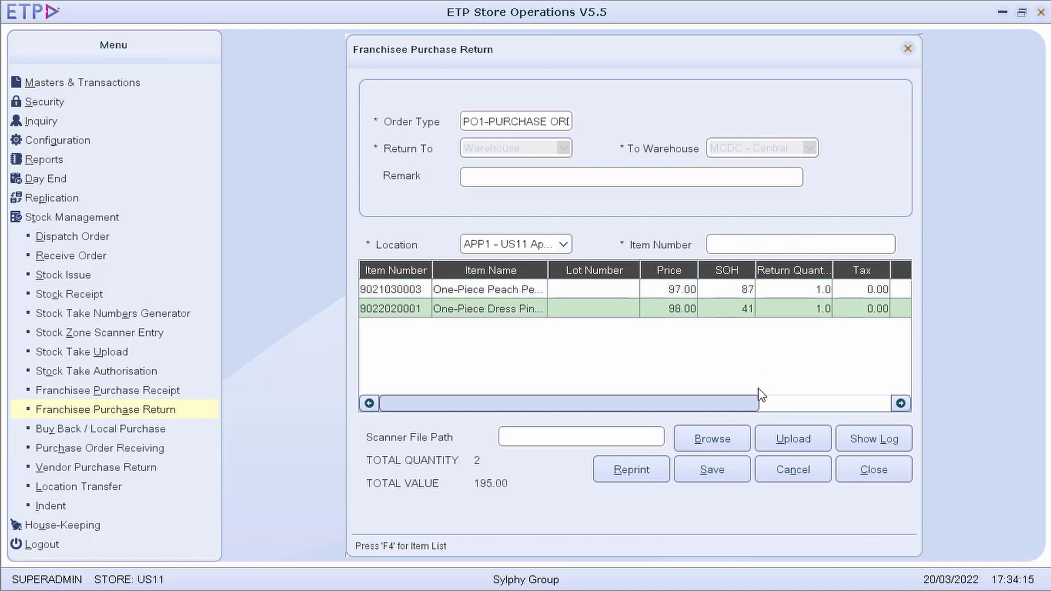
pyautogui.moveTo(755, 404); pyautogui.dragTo(780, 408)
pyautogui.moveTo(825, 406); pyautogui.dragTo(885, 407)
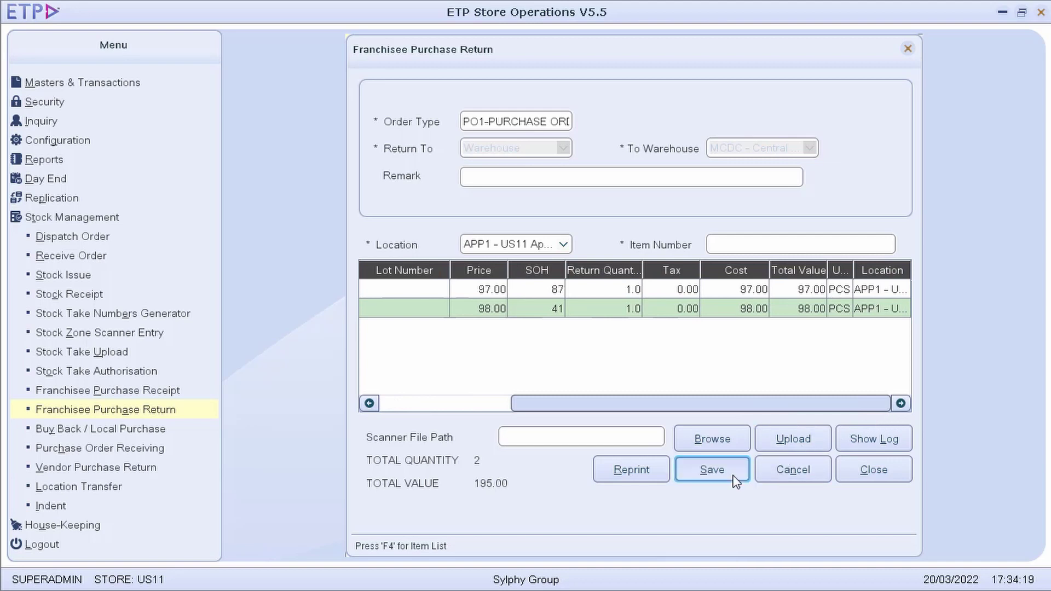
pyautogui.click(724, 478)
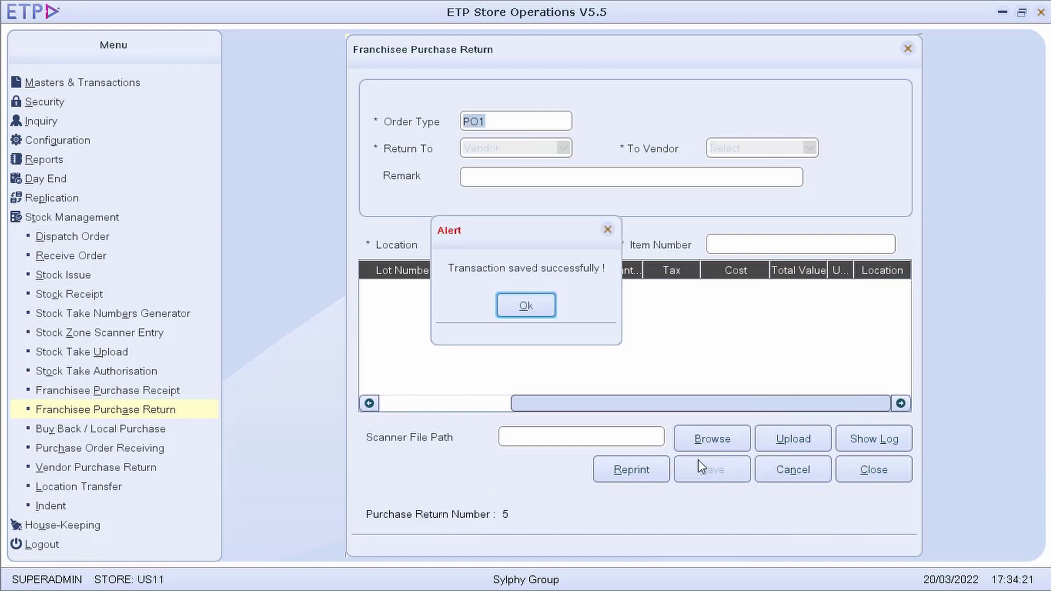
pyautogui.click(545, 308)
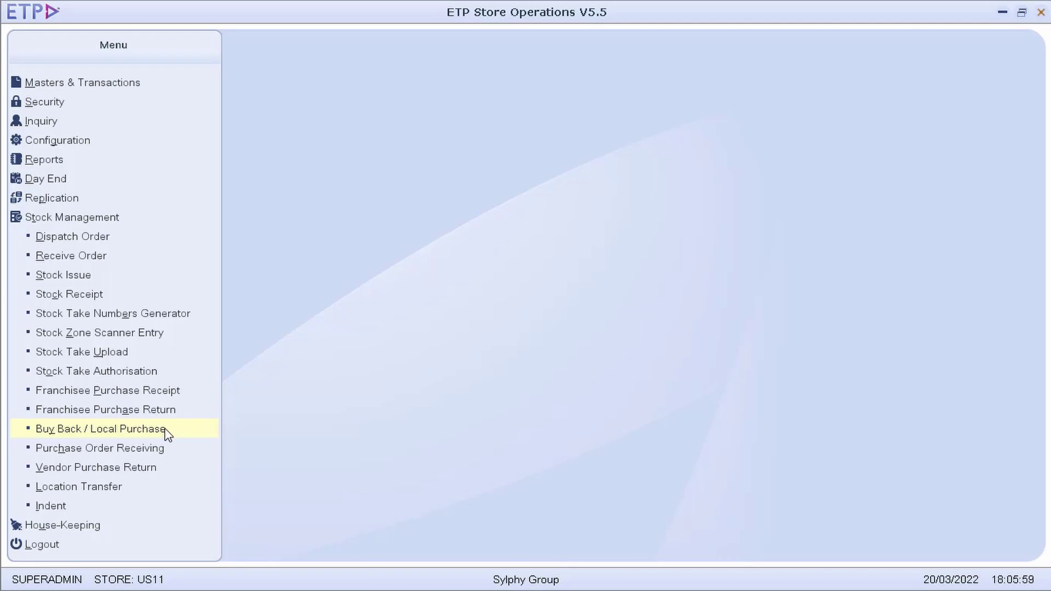
# Start a Buy Back / Local Purchase with order type PO4 buying from a customer
pyautogui.click(164, 430)
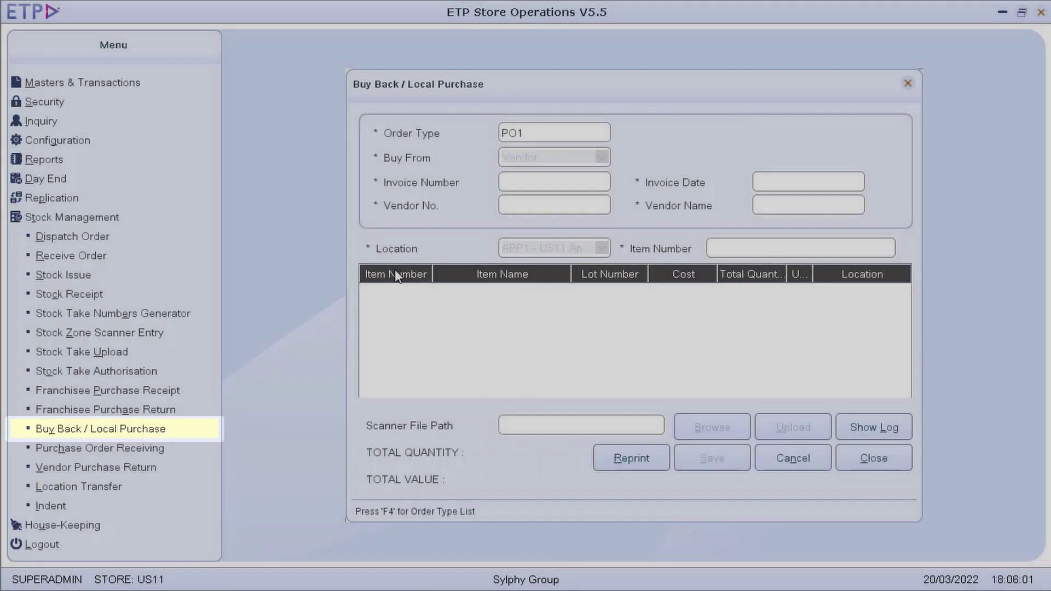
pyautogui.press('F4')
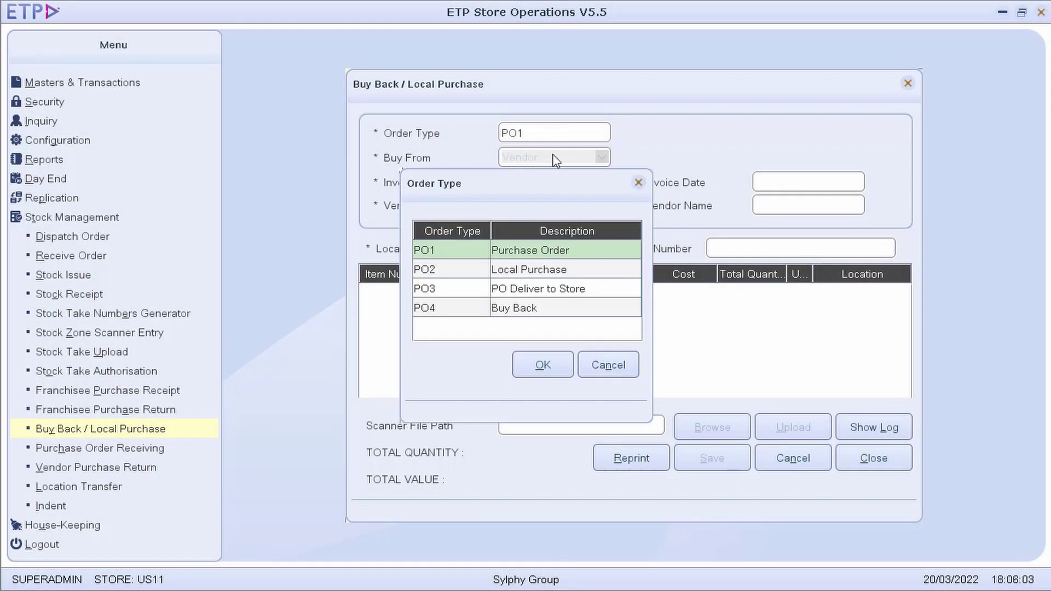
pyautogui.doubleClick(534, 307)
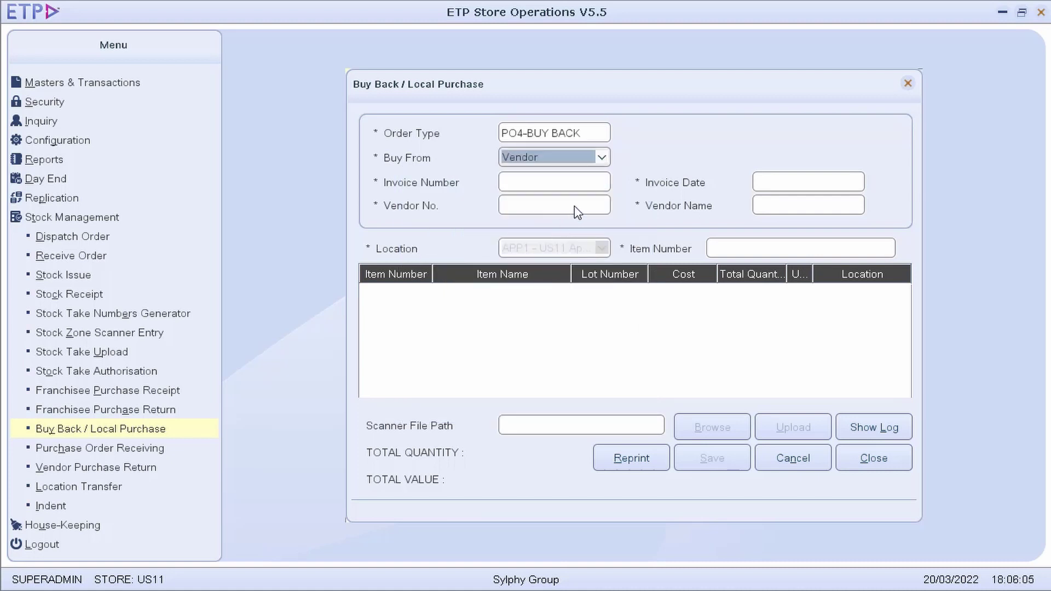
pyautogui.click(602, 158)
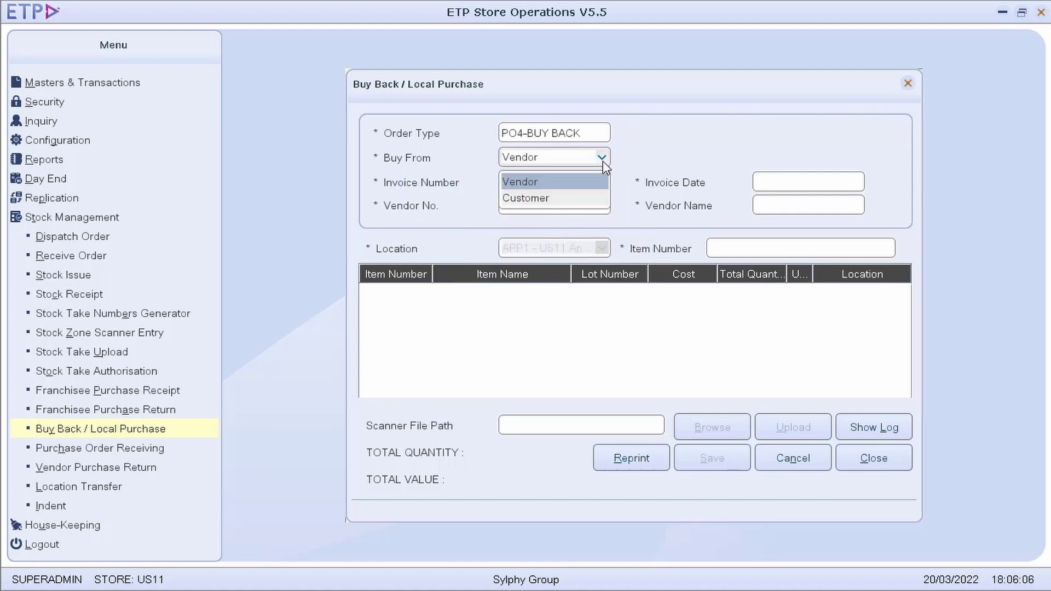
pyautogui.click(587, 204)
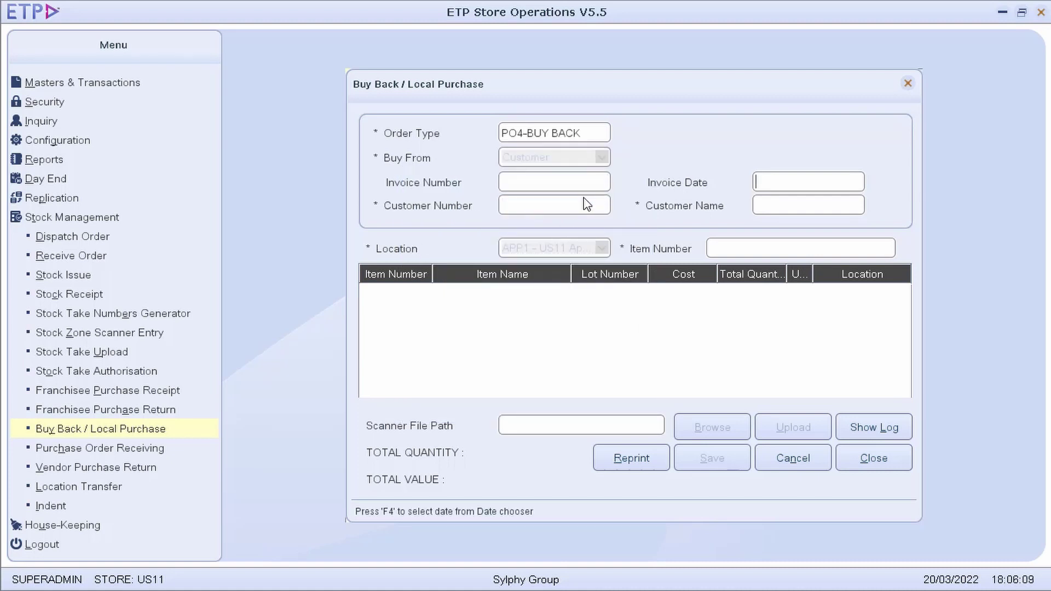
# Search the customer list by the customer's name and select the match
pyautogui.click(587, 204)
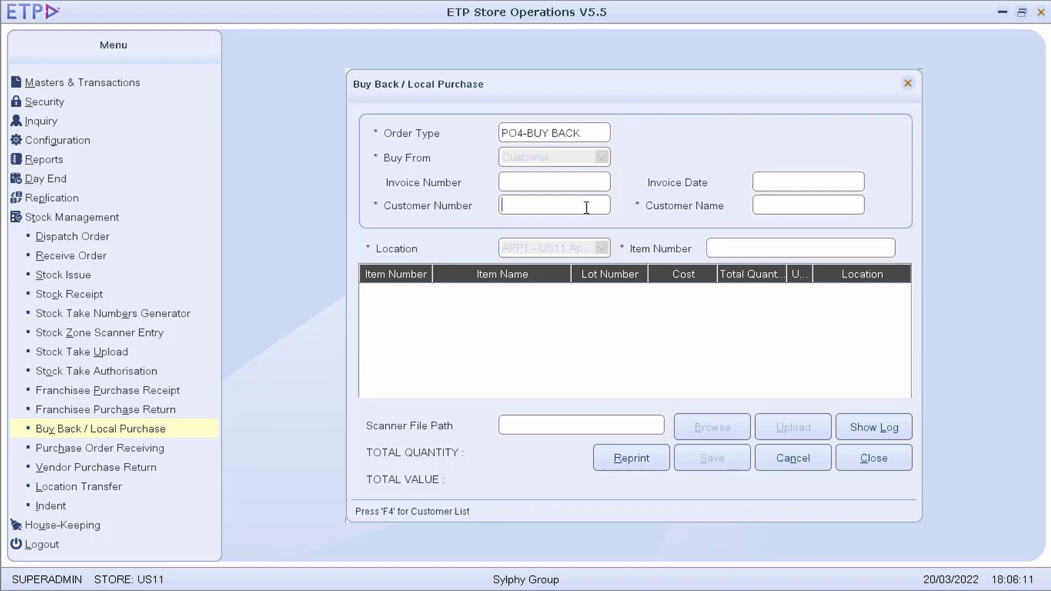
pyautogui.press('F4')
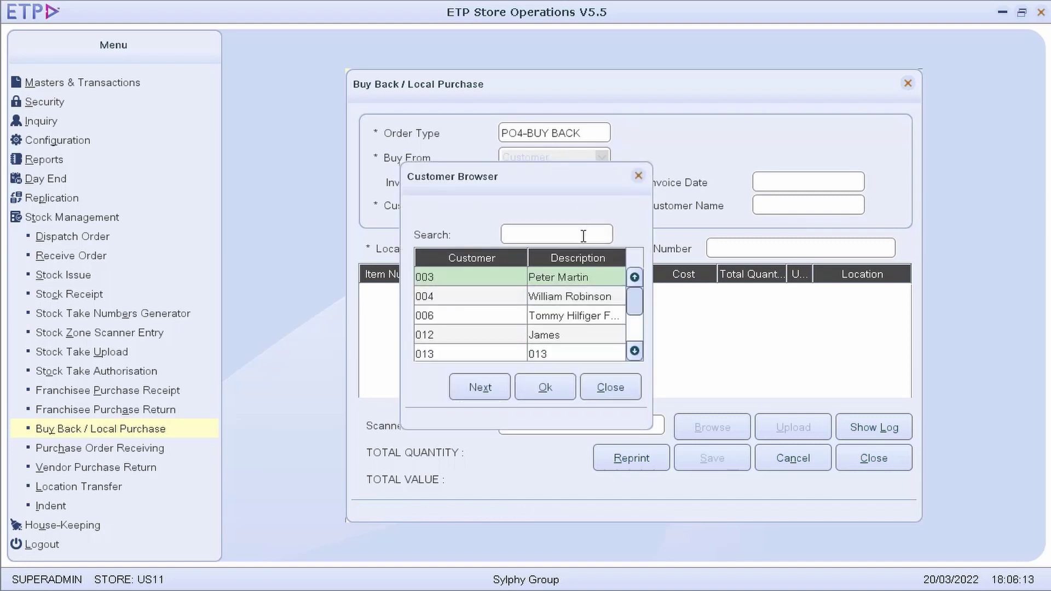
pyautogui.press('Return')
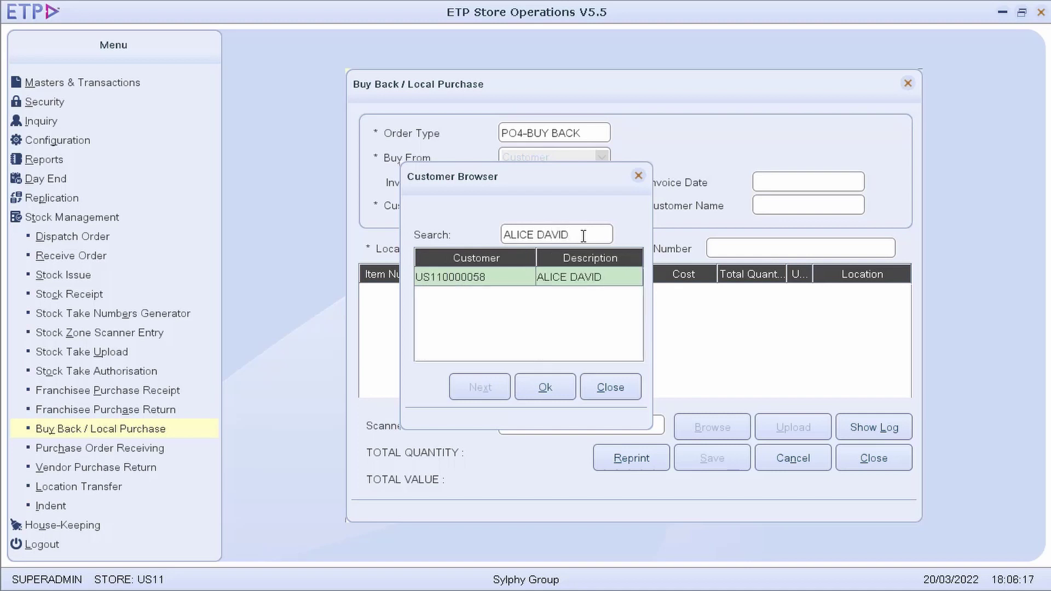
pyautogui.doubleClick(589, 287)
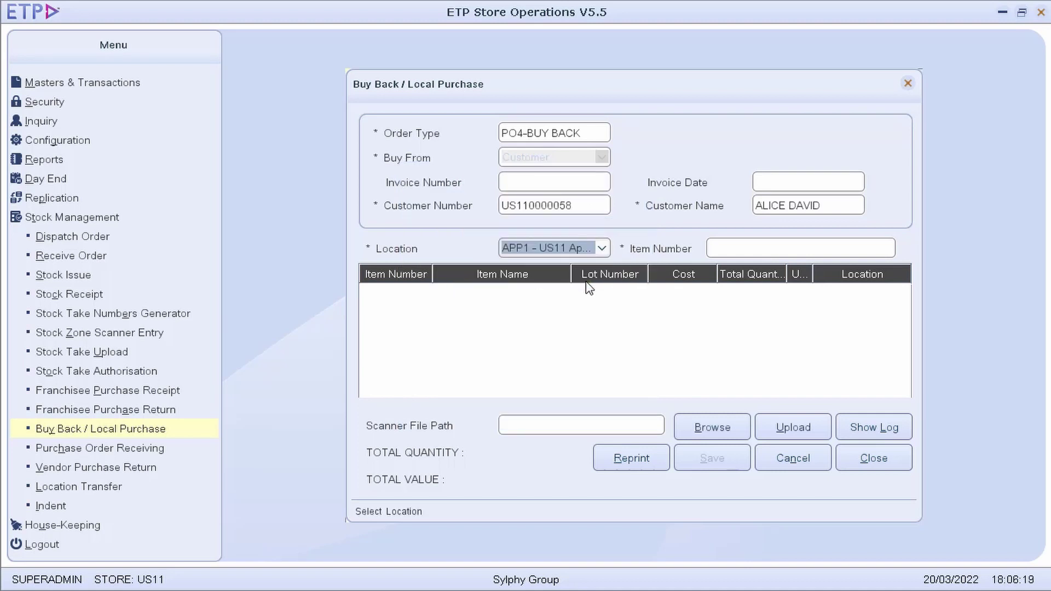
pyautogui.press('Tab')
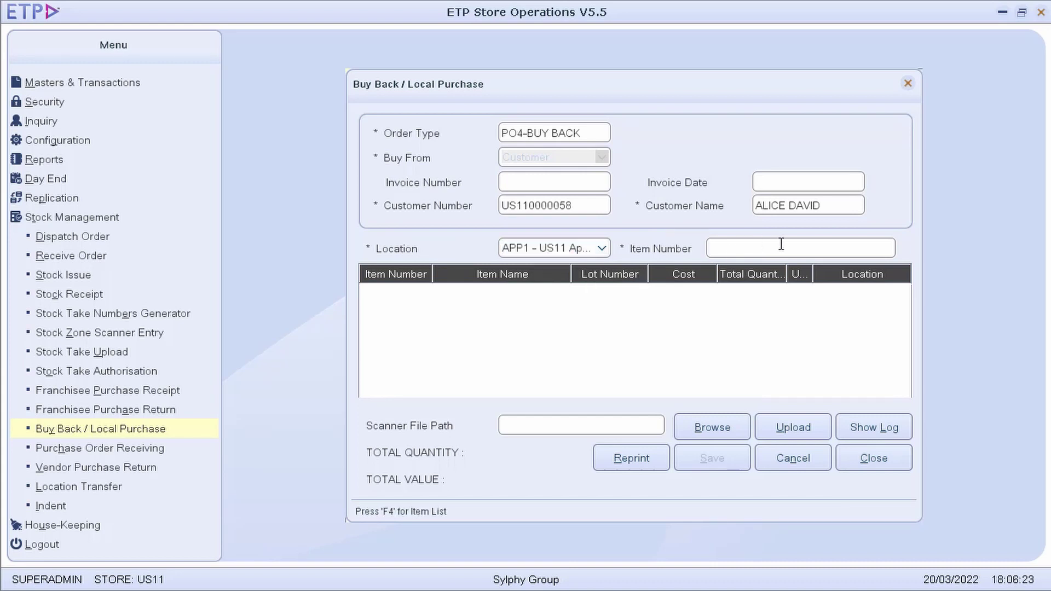
pyautogui.write('889022019504')
pyautogui.press('Return')
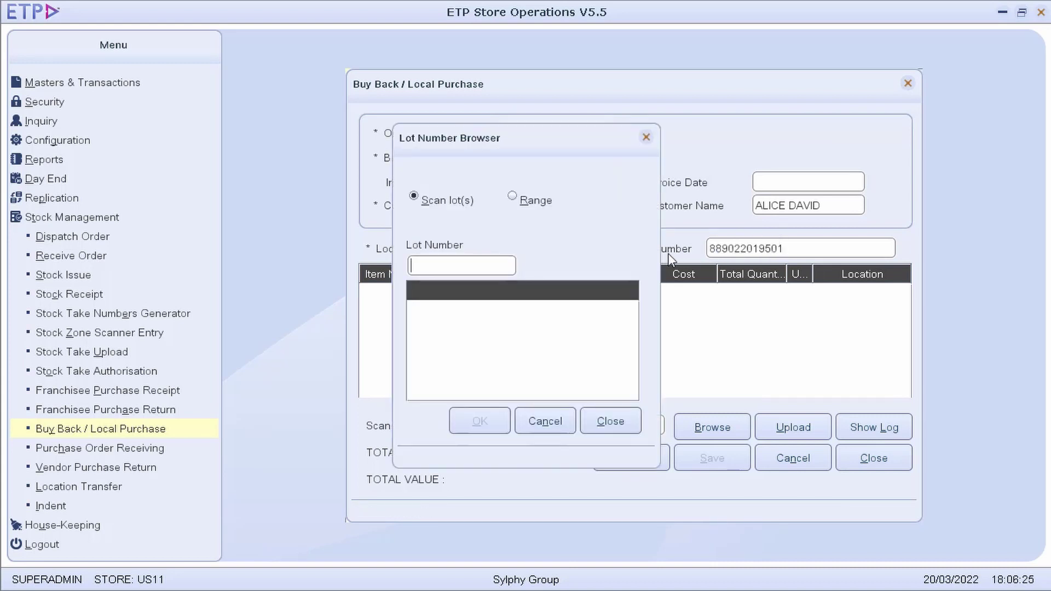
pyautogui.click(508, 266)
pyautogui.press('Return')
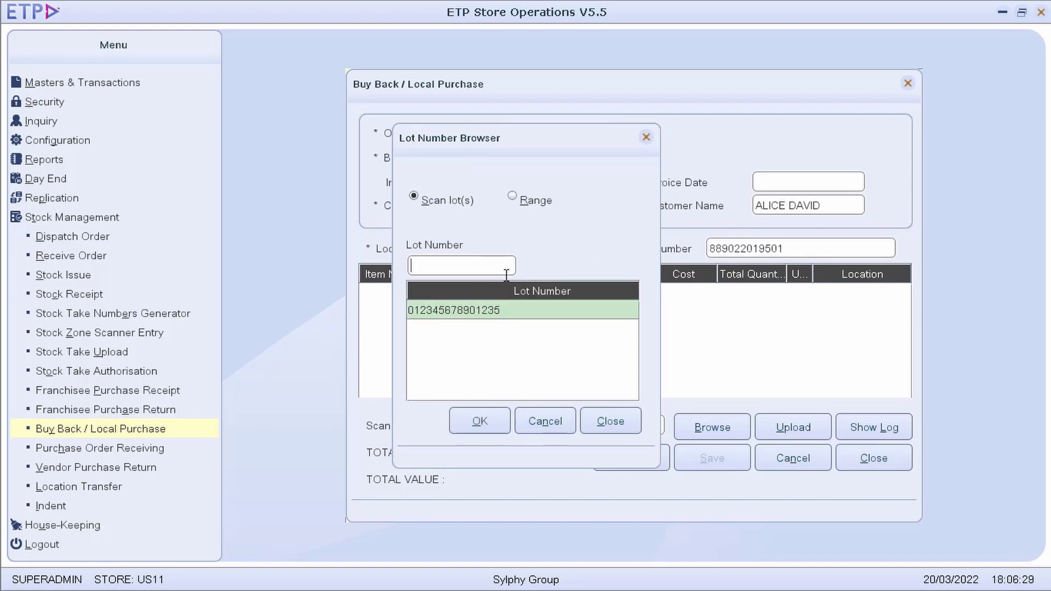
pyautogui.click(479, 421)
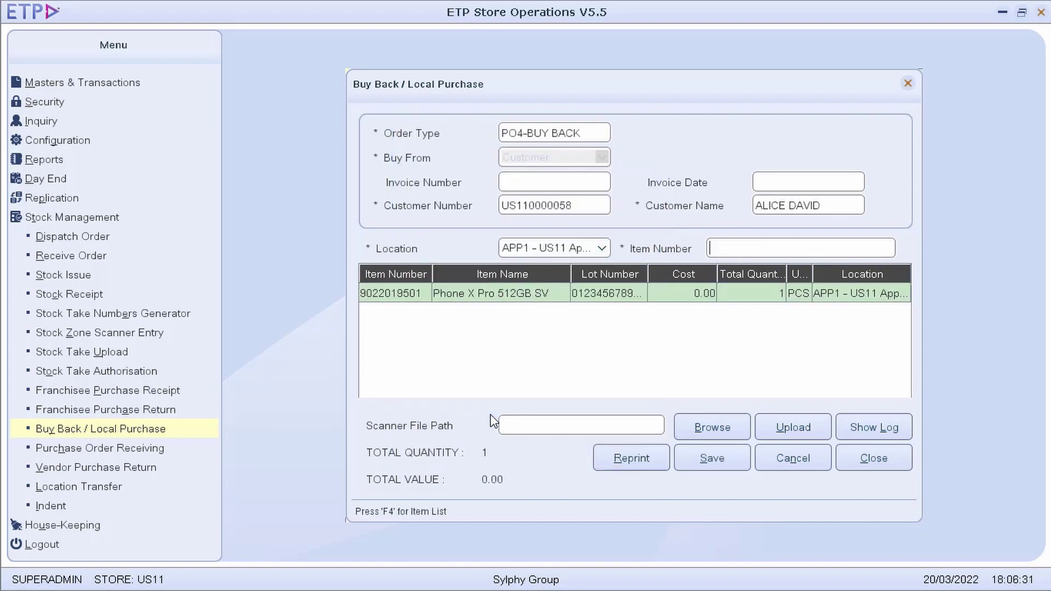
pyautogui.click(704, 295)
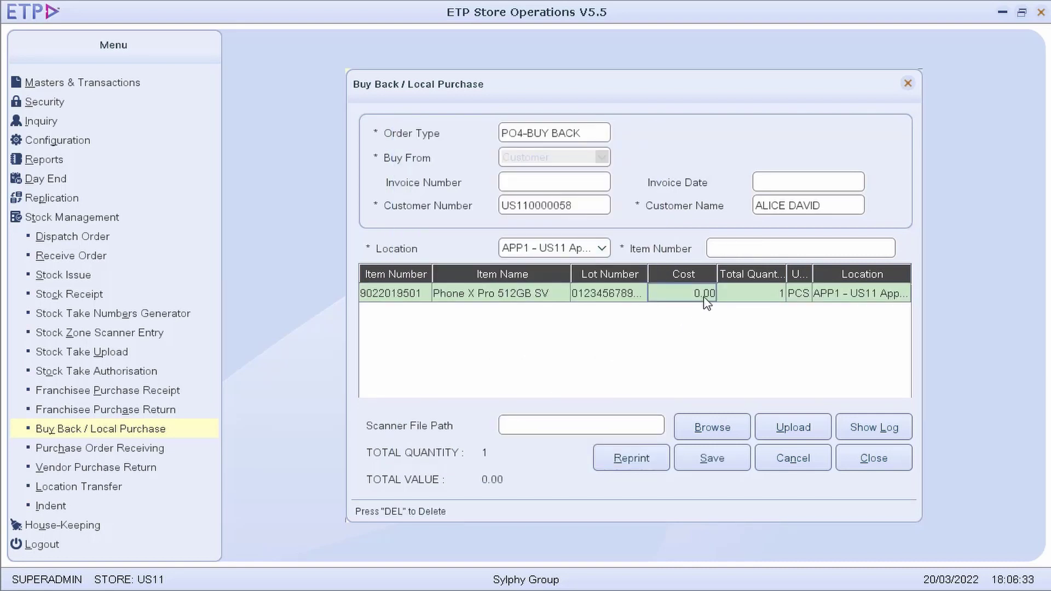
pyautogui.click(705, 296)
pyautogui.write('250')
pyautogui.click(712, 459)
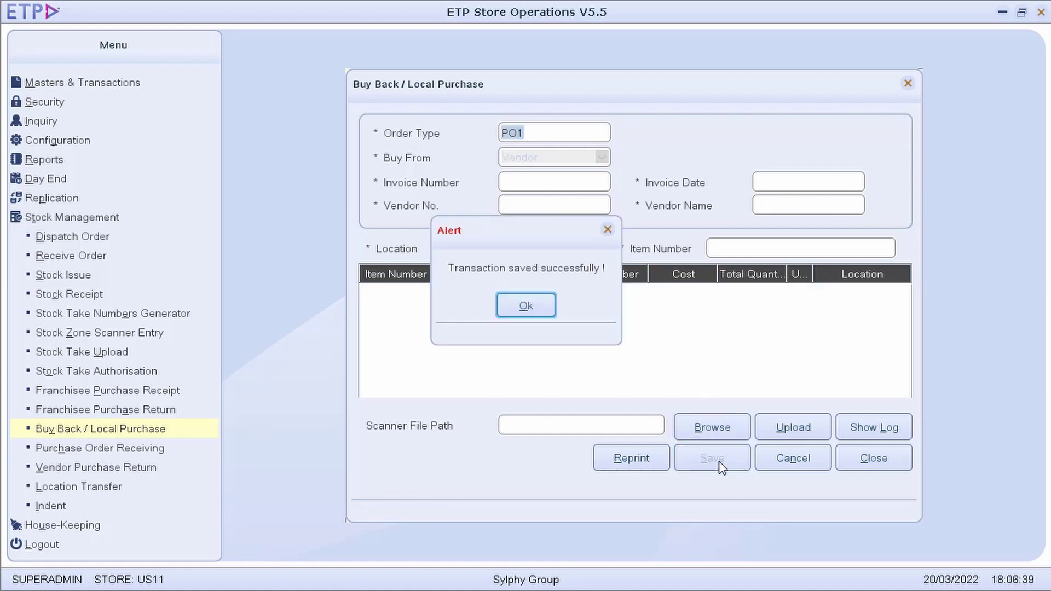
# Dismiss the save confirmation and close the Buy Back report preview
pyautogui.click(550, 314)
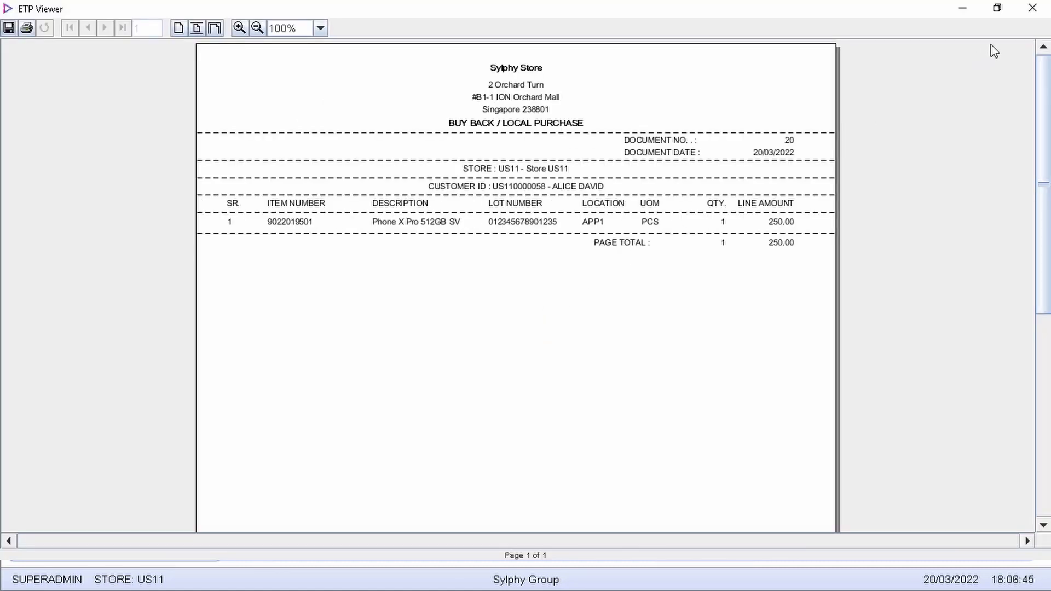
pyautogui.click(1034, 9)
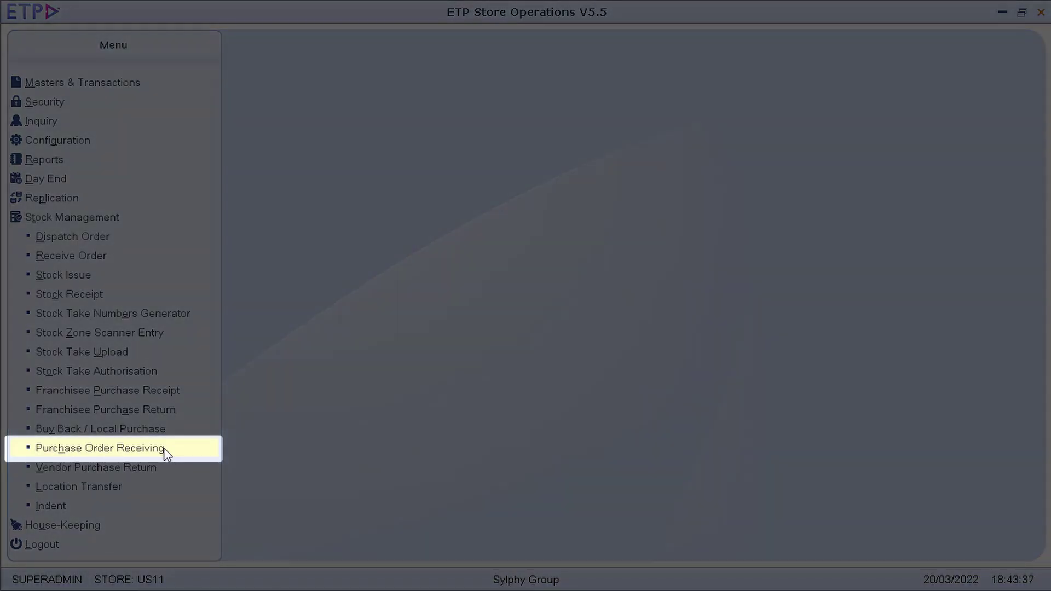
# Load purchase order POS17 into Purchase Order Receiving
pyautogui.click(163, 448)
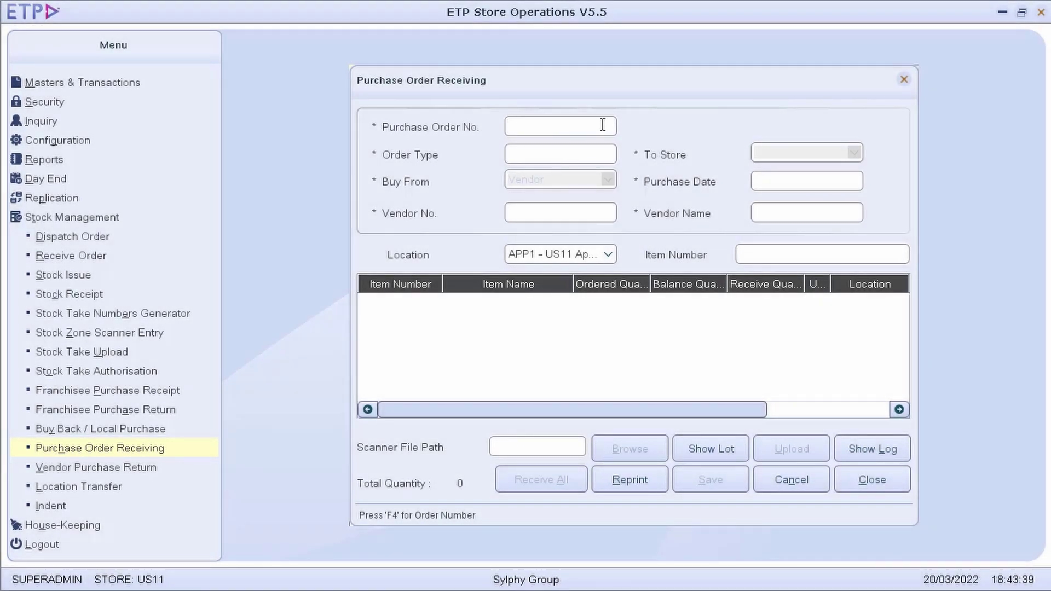
pyautogui.press('F4')
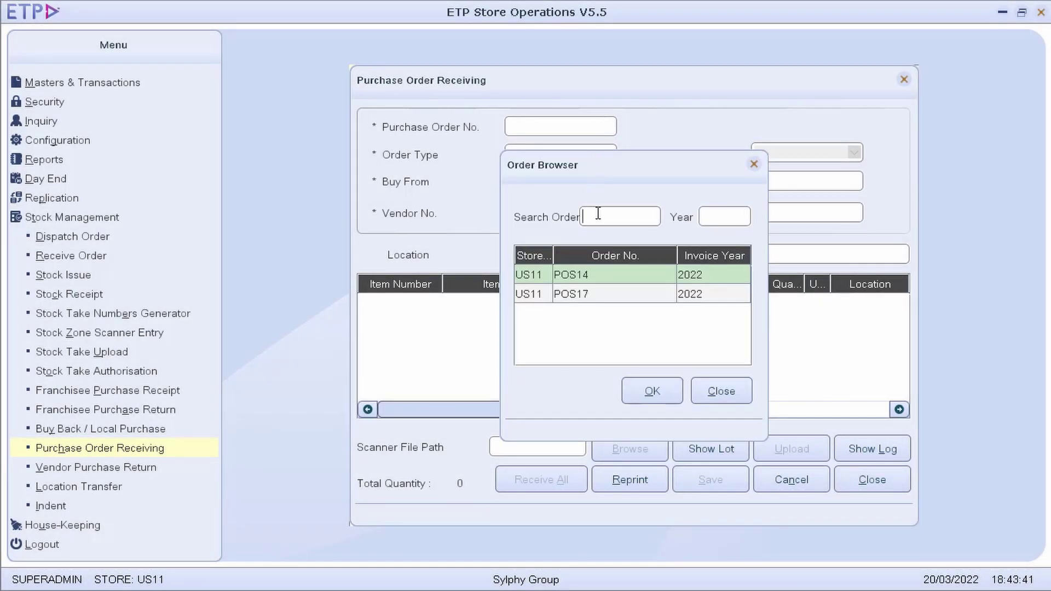
pyautogui.doubleClick(603, 298)
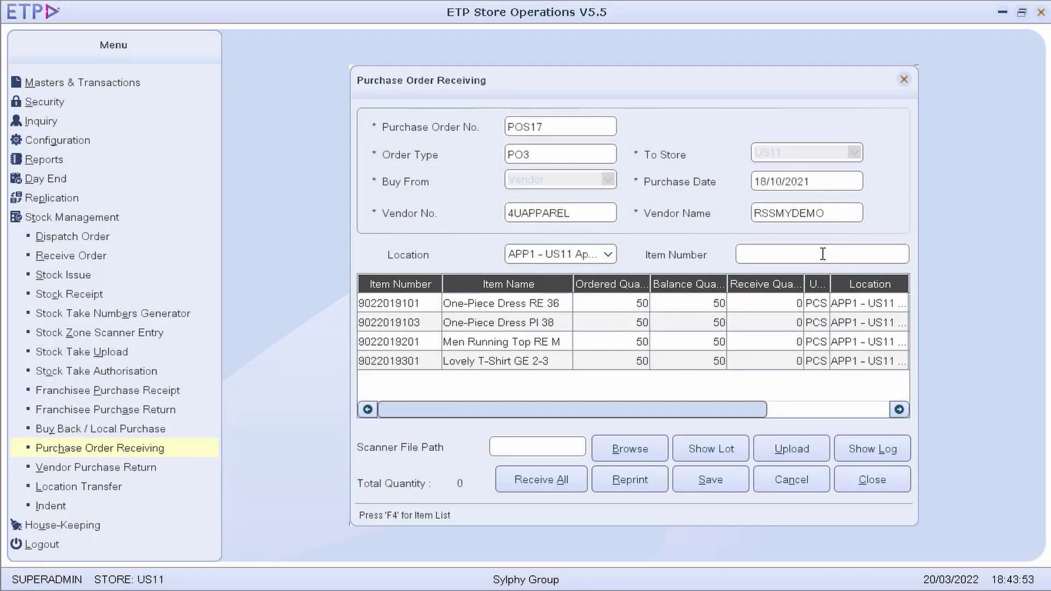
pyautogui.write('9022019101')
pyautogui.press('Return')
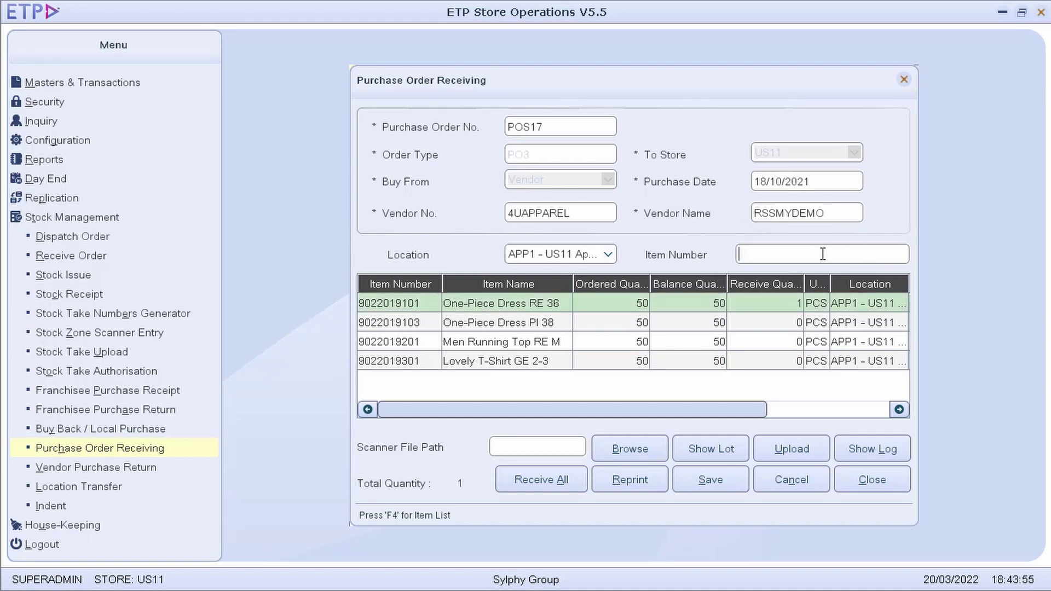
pyautogui.doubleClick(788, 301)
pyautogui.write('10')
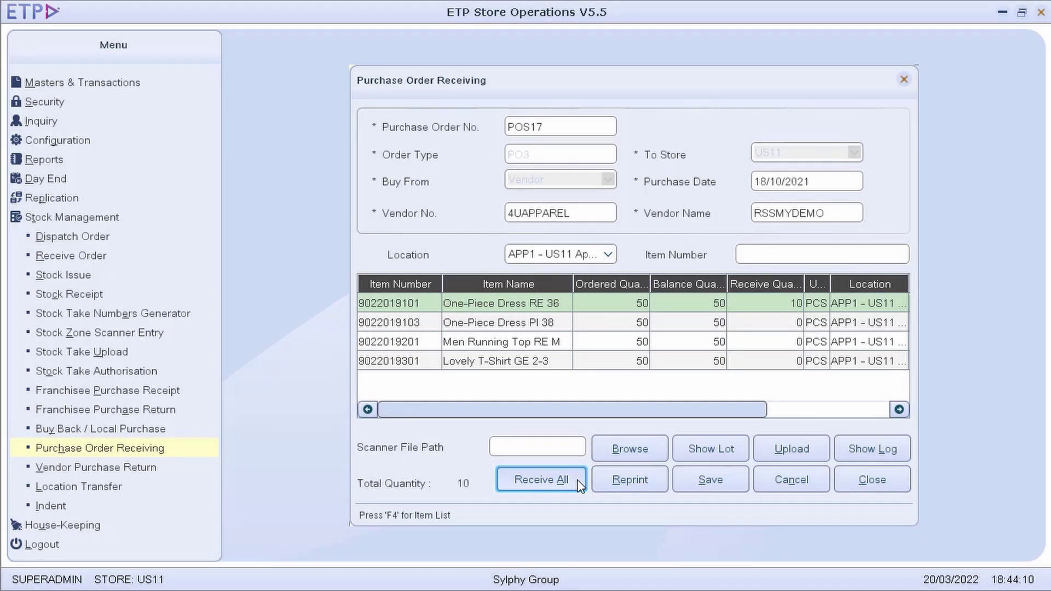
pyautogui.click(579, 484)
pyautogui.click(711, 480)
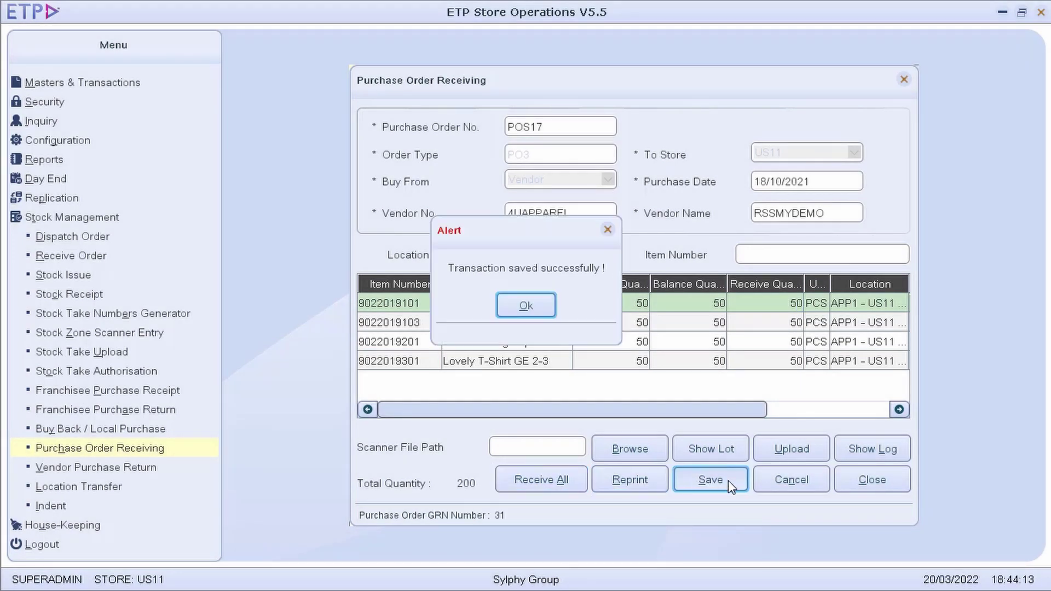
pyautogui.click(540, 307)
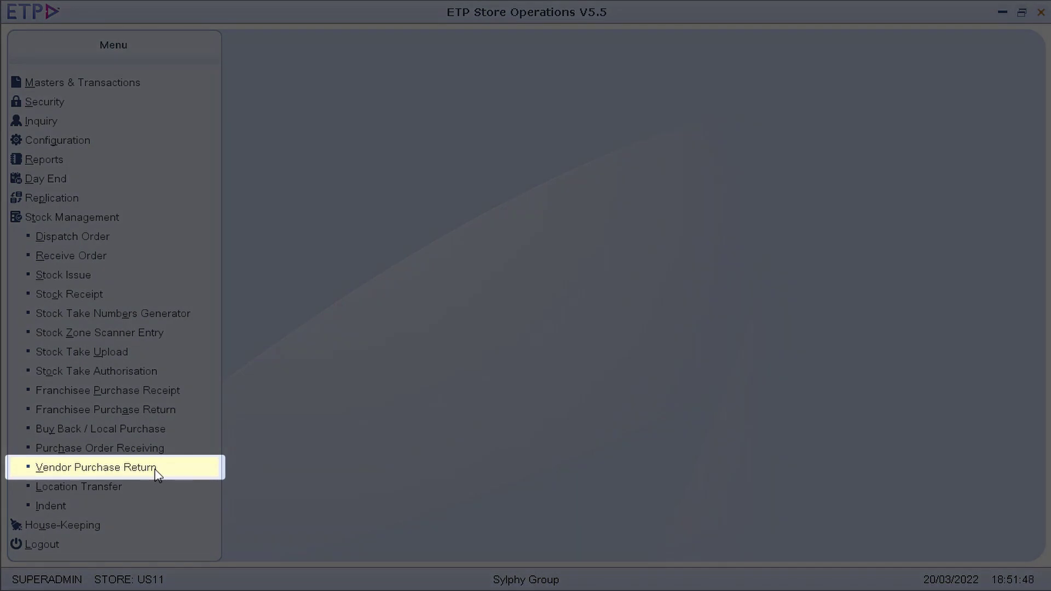
# Start a vendor purchase return against purchase order POS17
pyautogui.click(156, 470)
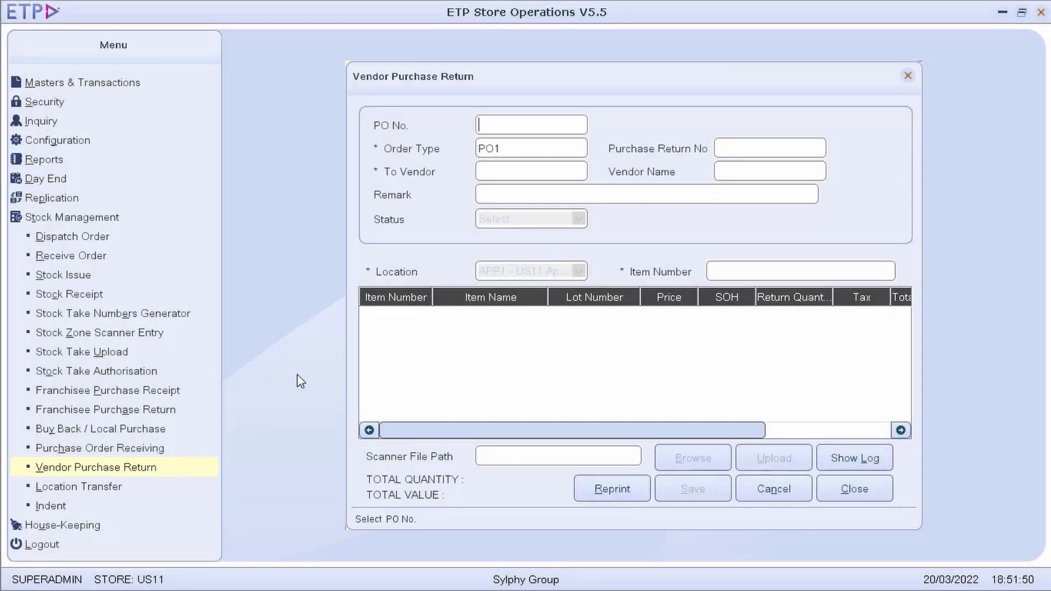
pyautogui.click(568, 131)
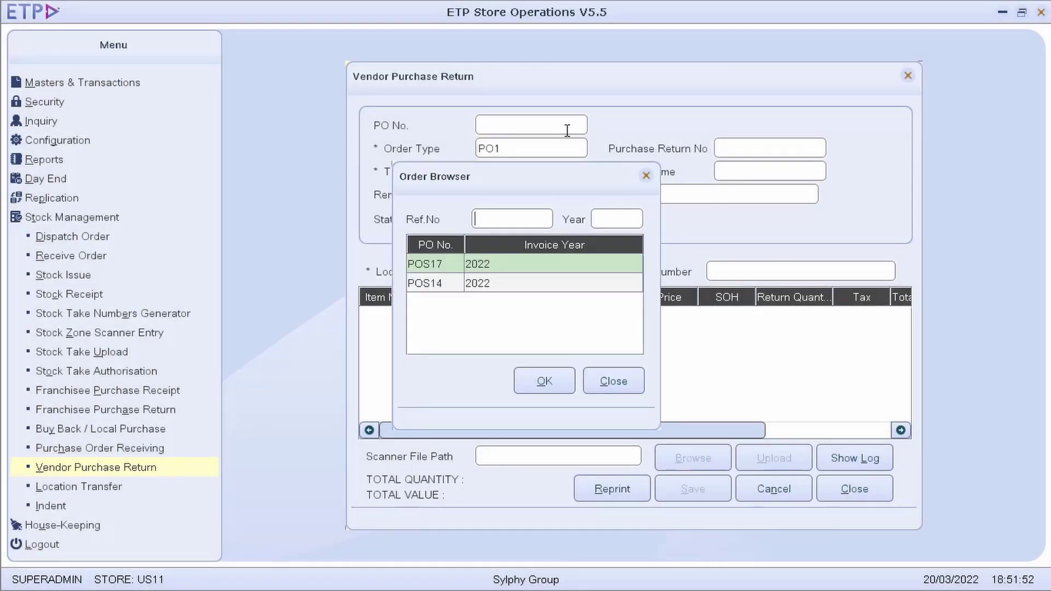
pyautogui.doubleClick(537, 265)
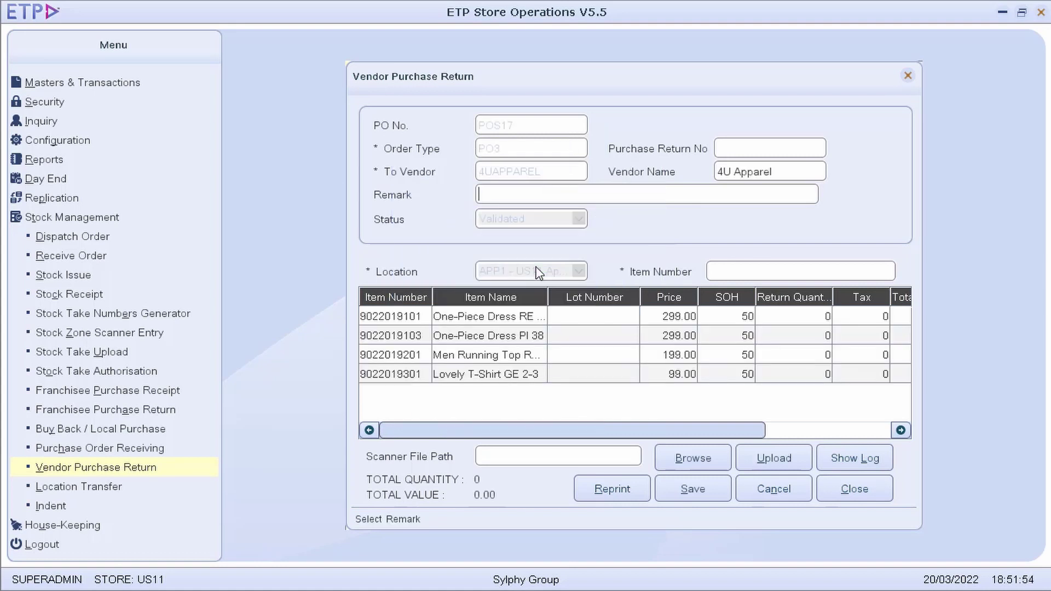
pyautogui.press('Tab')
pyautogui.press('Tab')
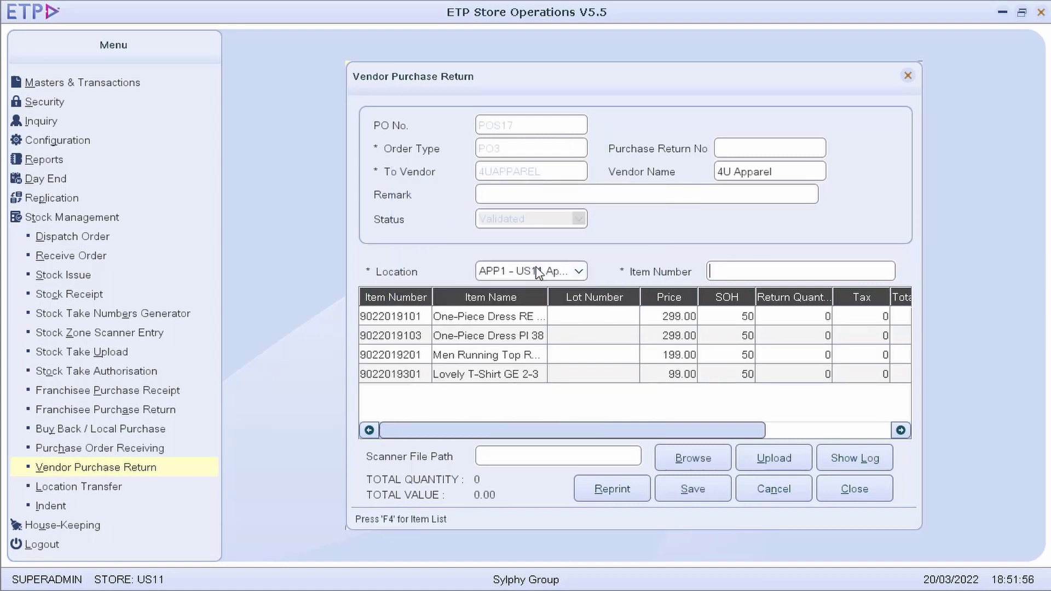
pyautogui.write('9022019101')
pyautogui.press('Return')
pyautogui.write('9022019101')
pyautogui.press('Return')
pyautogui.click(709, 495)
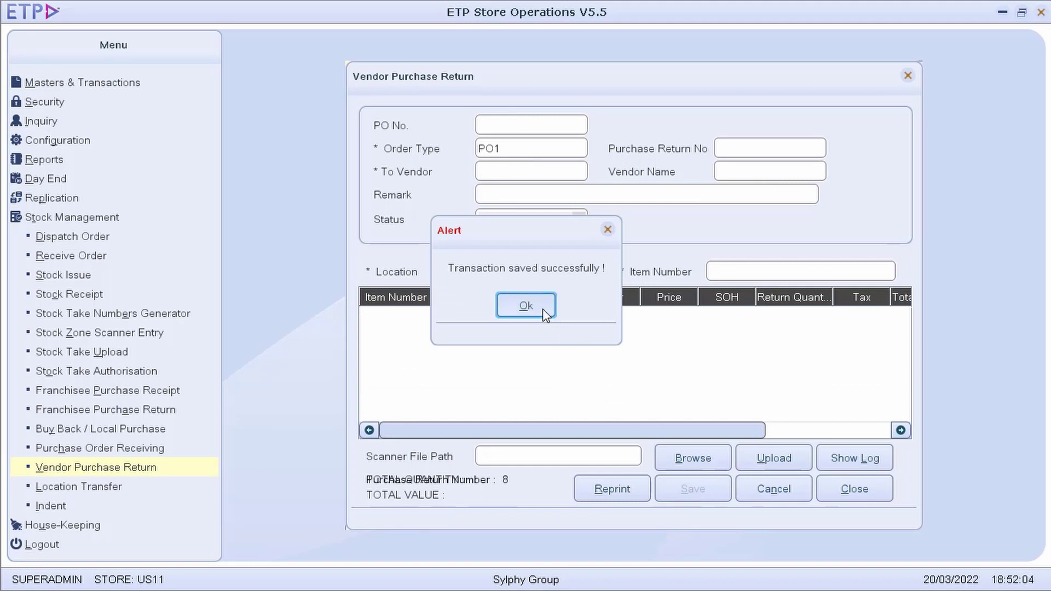
pyautogui.click(544, 309)
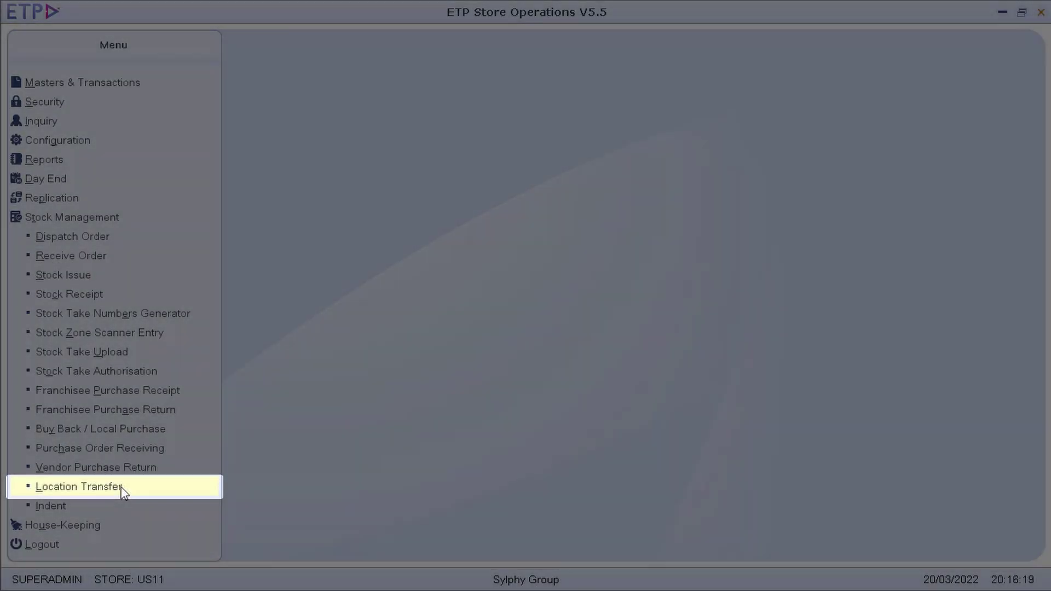
# Set up an L2L location transfer from APP1 - US11 Approved to APP01 - US11 Display
pyautogui.click(79, 487)
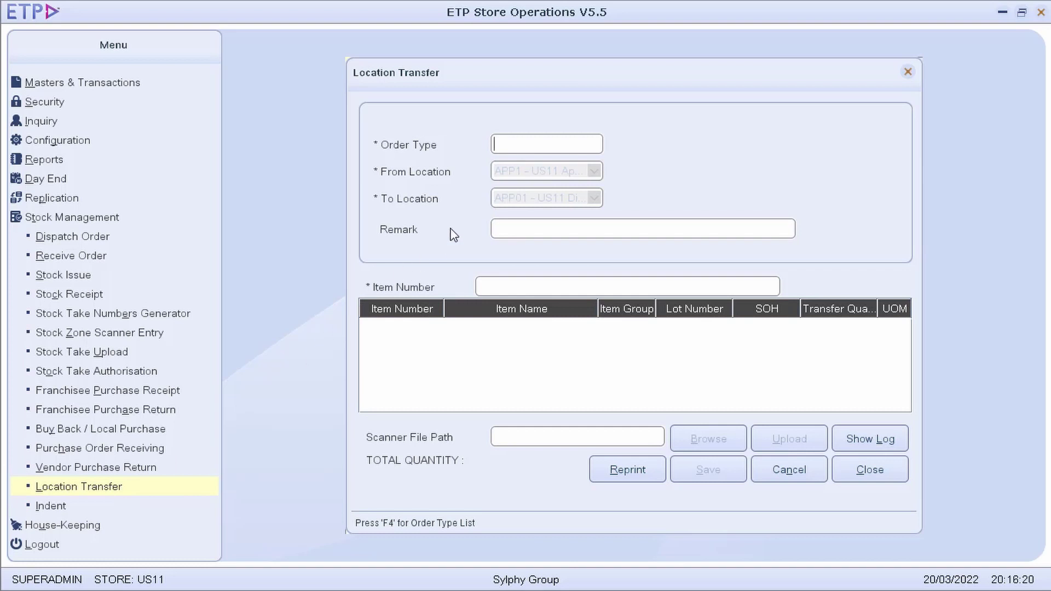
pyautogui.doubleClick(582, 144)
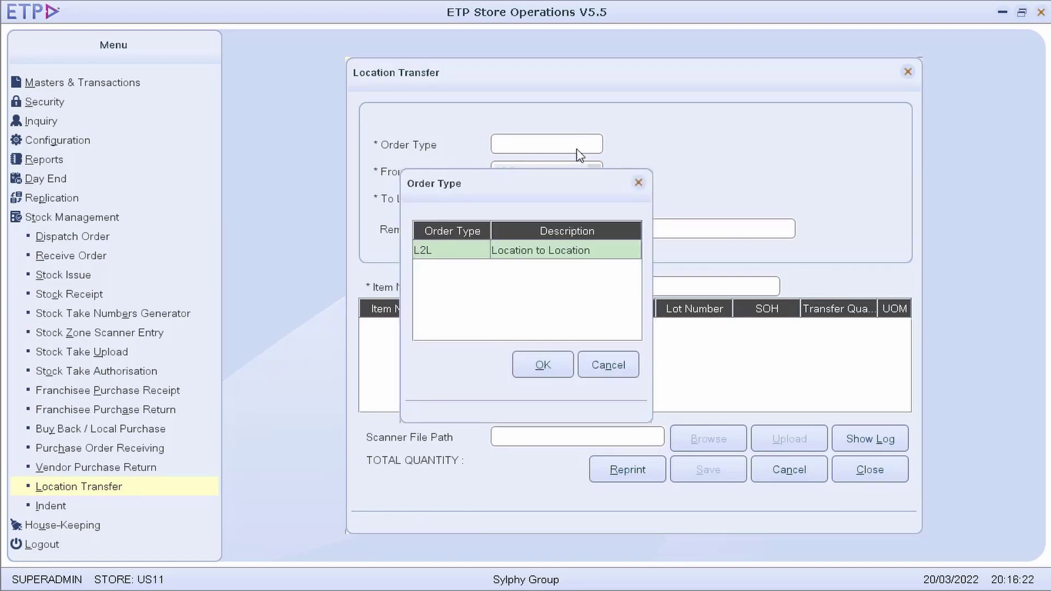
pyautogui.doubleClick(546, 248)
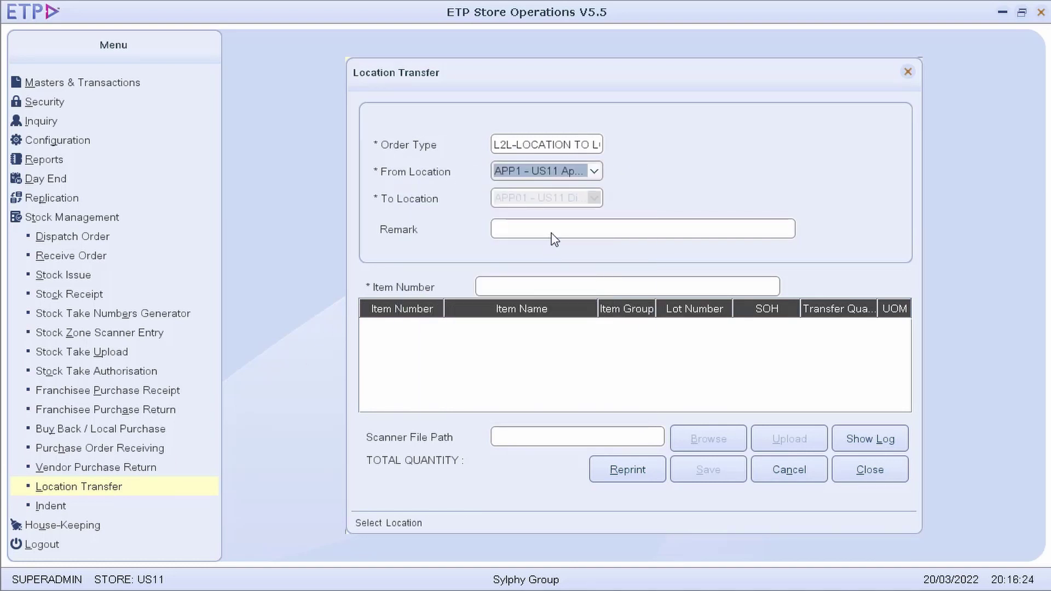
pyautogui.click(594, 171)
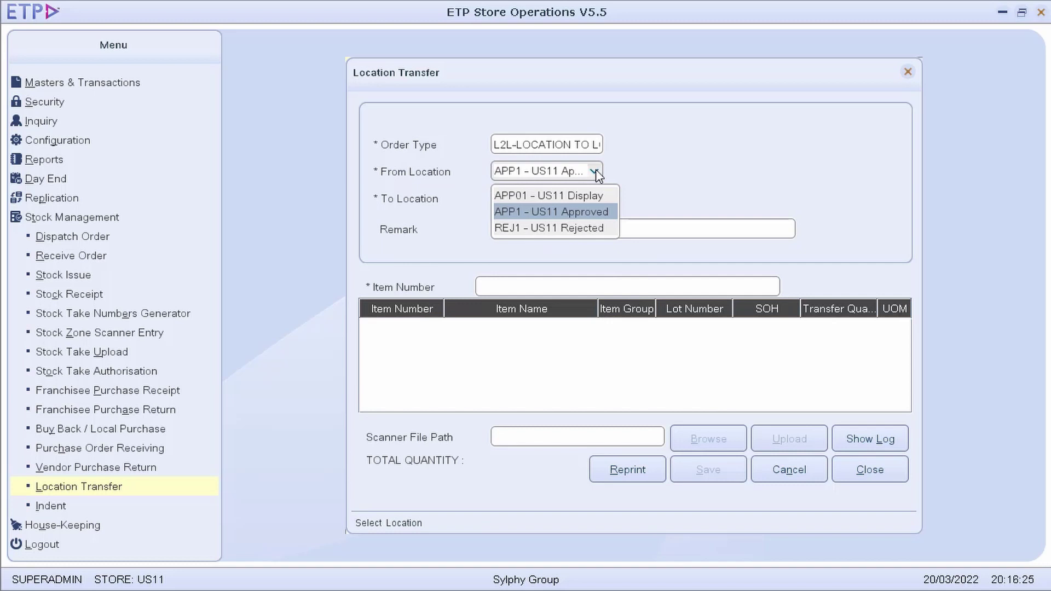
pyautogui.click(583, 216)
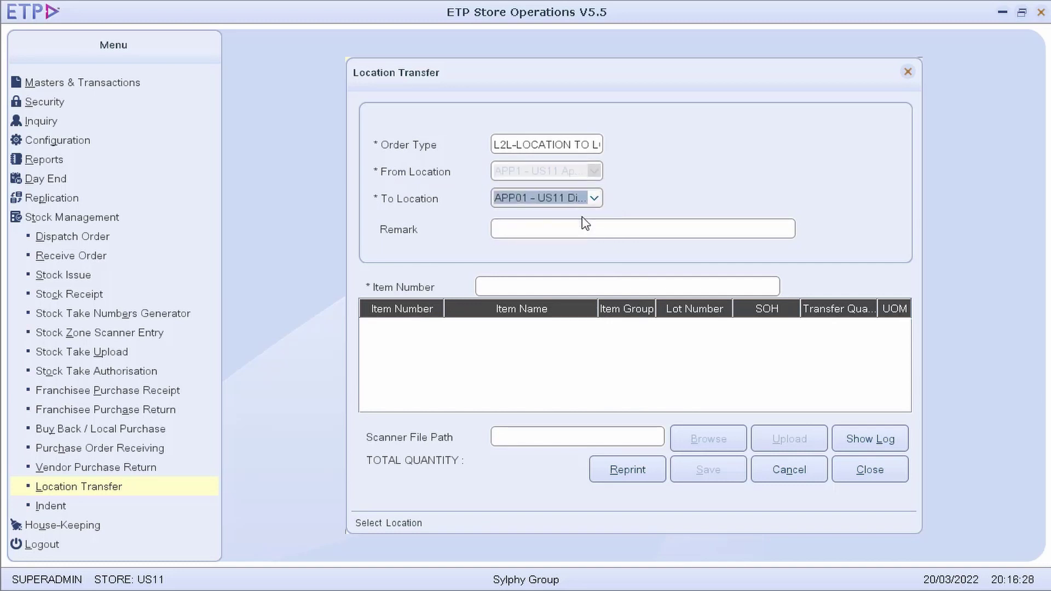
pyautogui.click(599, 199)
pyautogui.click(585, 224)
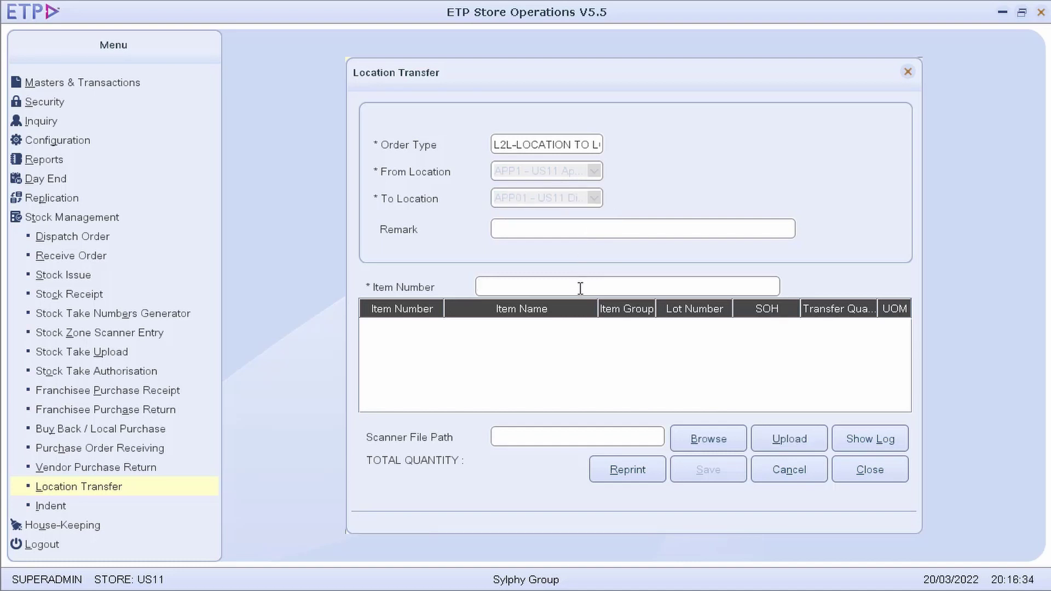
pyautogui.write('9021030003')
pyautogui.press('Return')
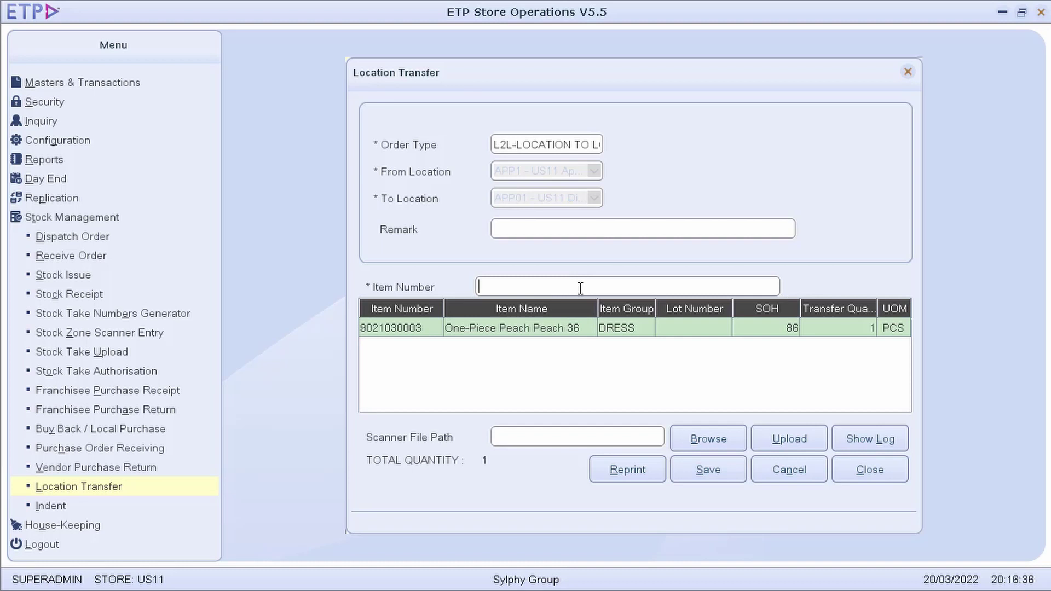
pyautogui.write('9022020001')
pyautogui.press('Return')
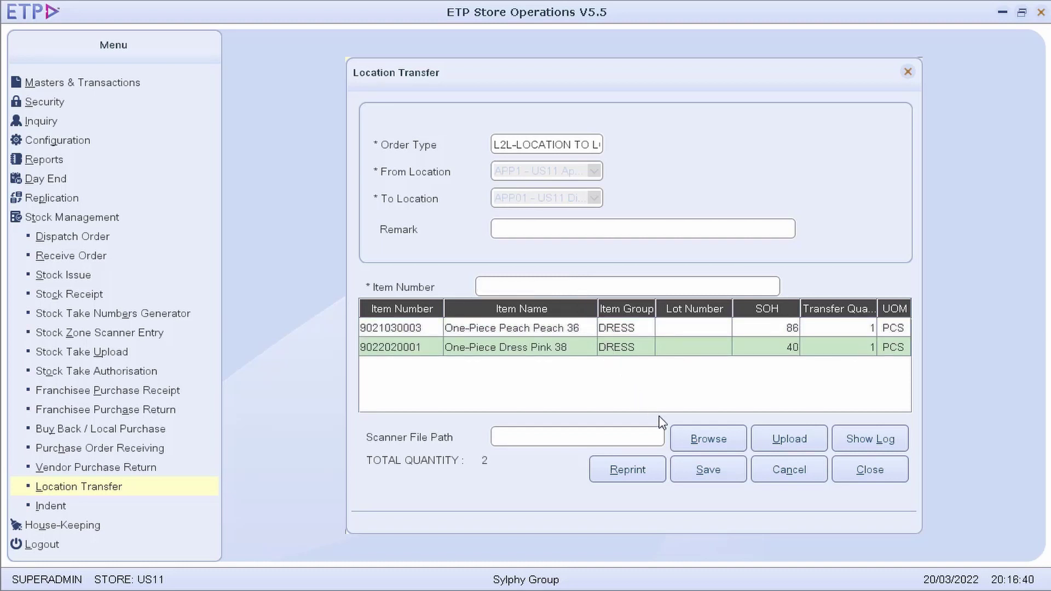
pyautogui.click(709, 472)
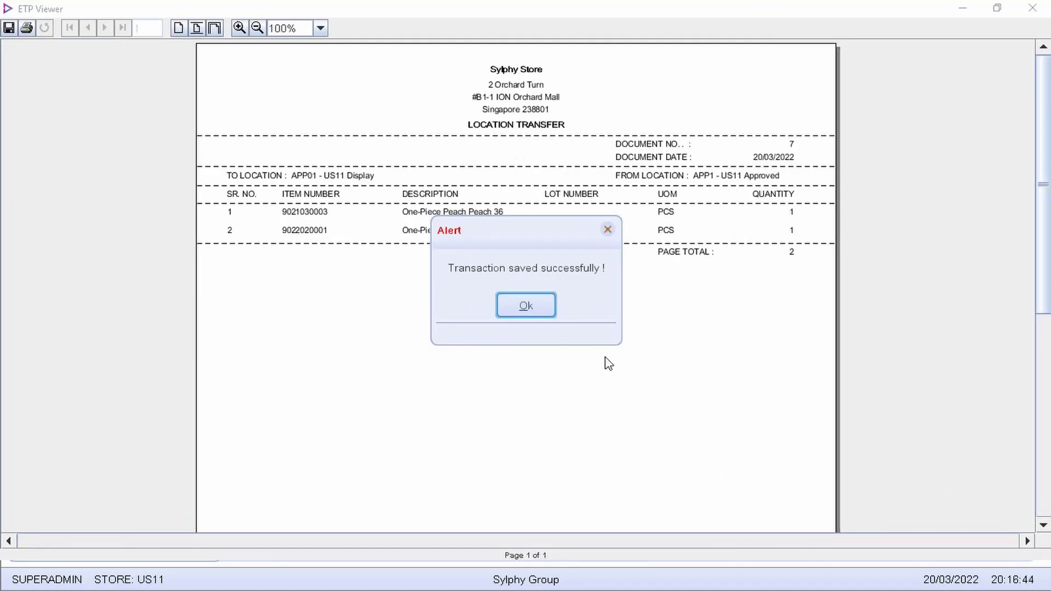
pyautogui.click(544, 310)
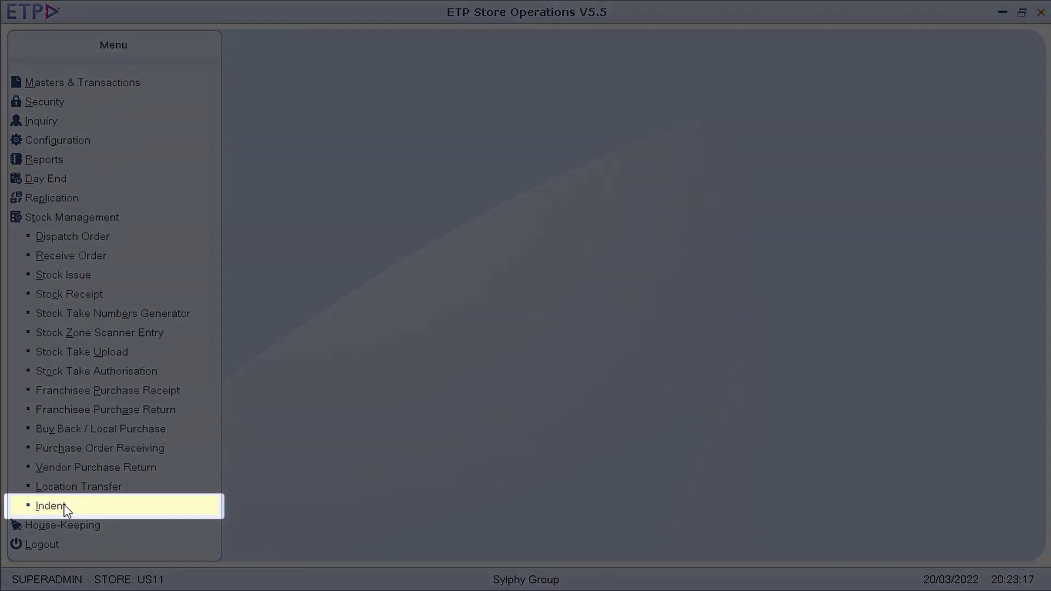
# Start a new Indent with MCDC - Central DC as the To Warehouse
pyautogui.click(64, 506)
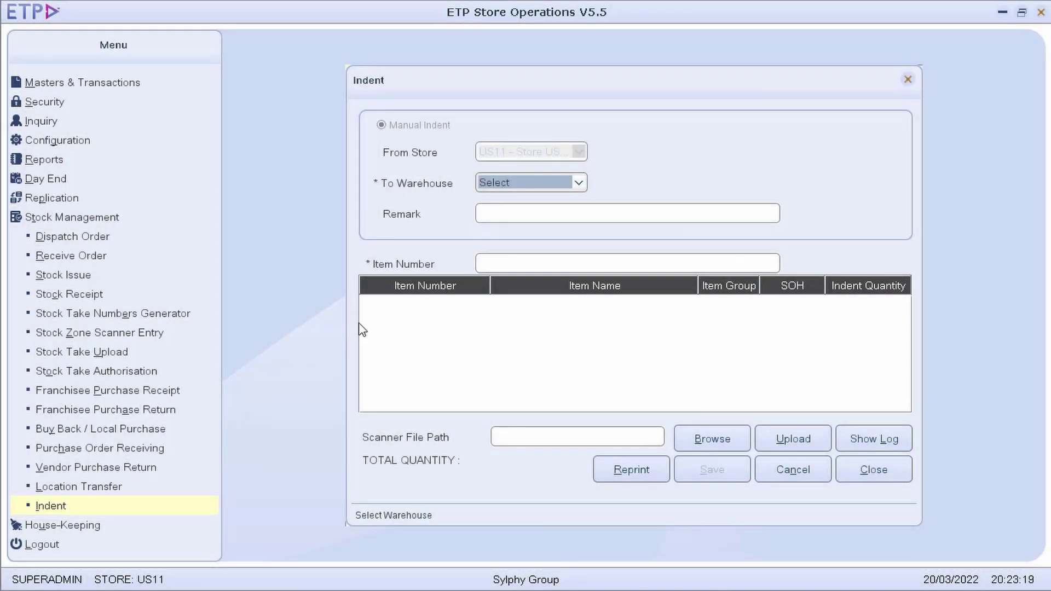
pyautogui.click(578, 185)
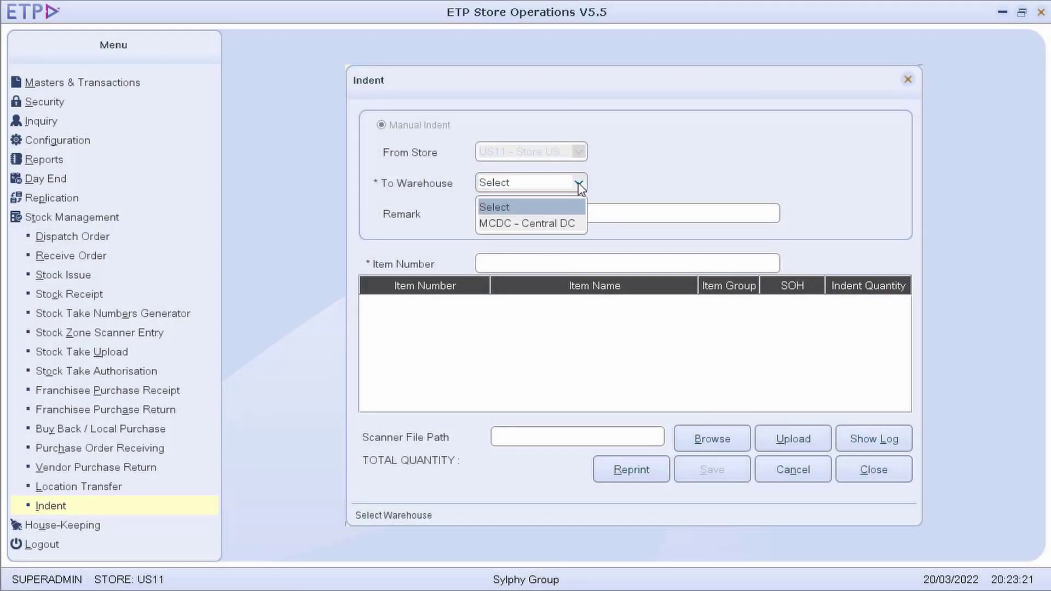
pyautogui.click(577, 222)
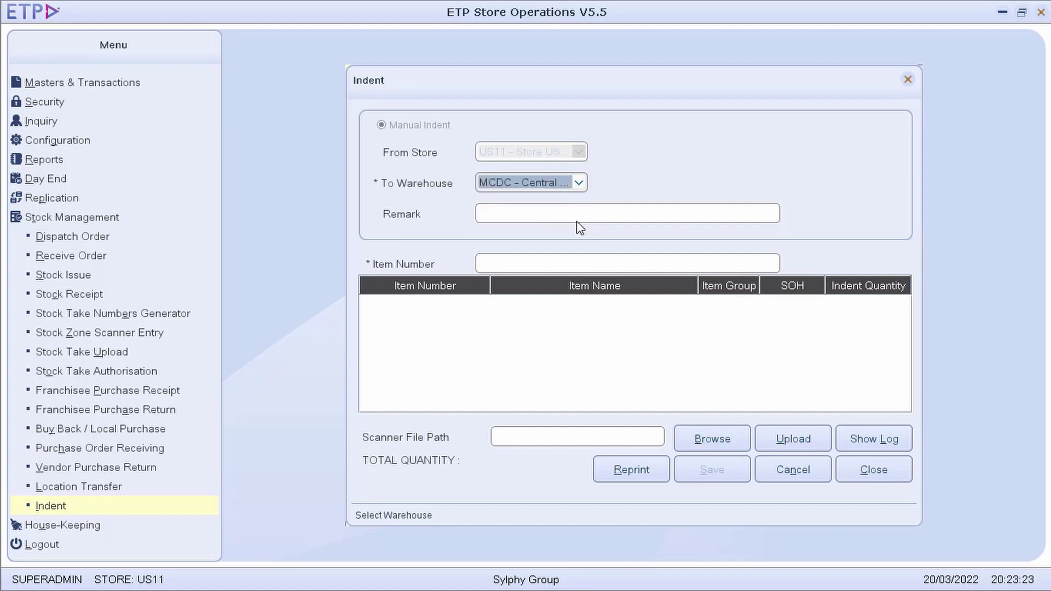